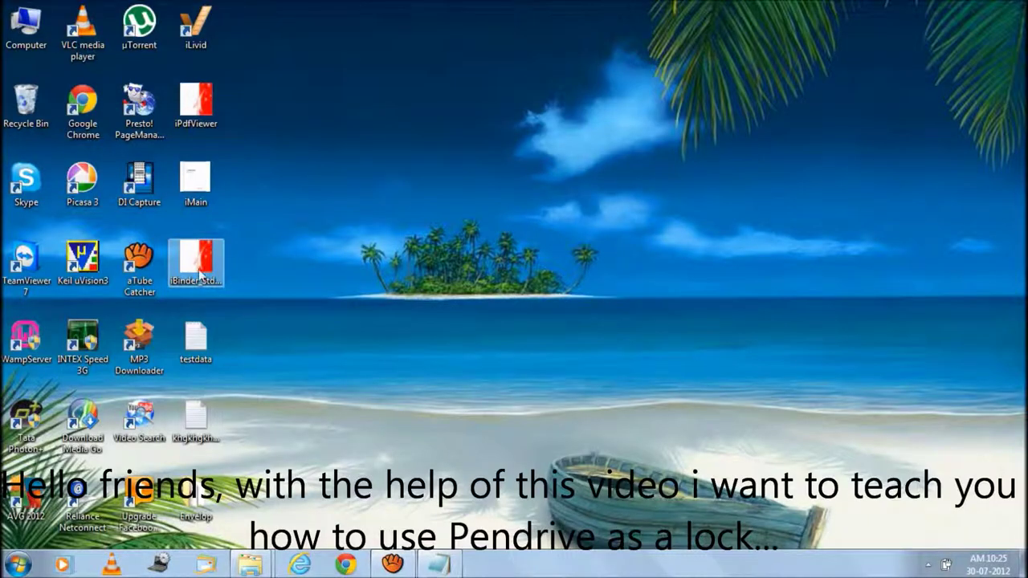
# Step: Launch iBinder Envelope - Pen Drive from the iBinder Std PenDrive desktop icon
pyautogui.click(200, 274)
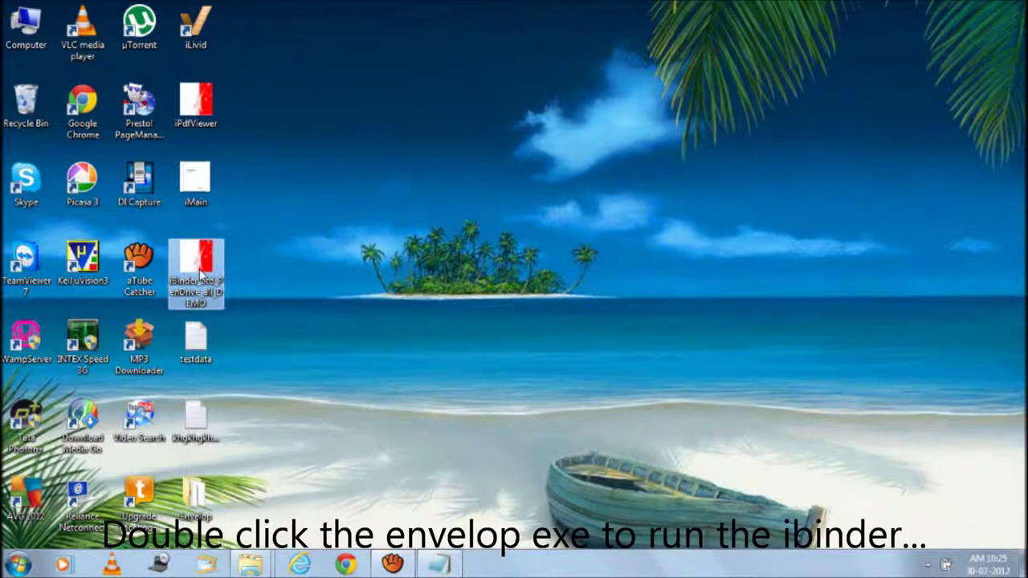
pyautogui.doubleClick(200, 275)
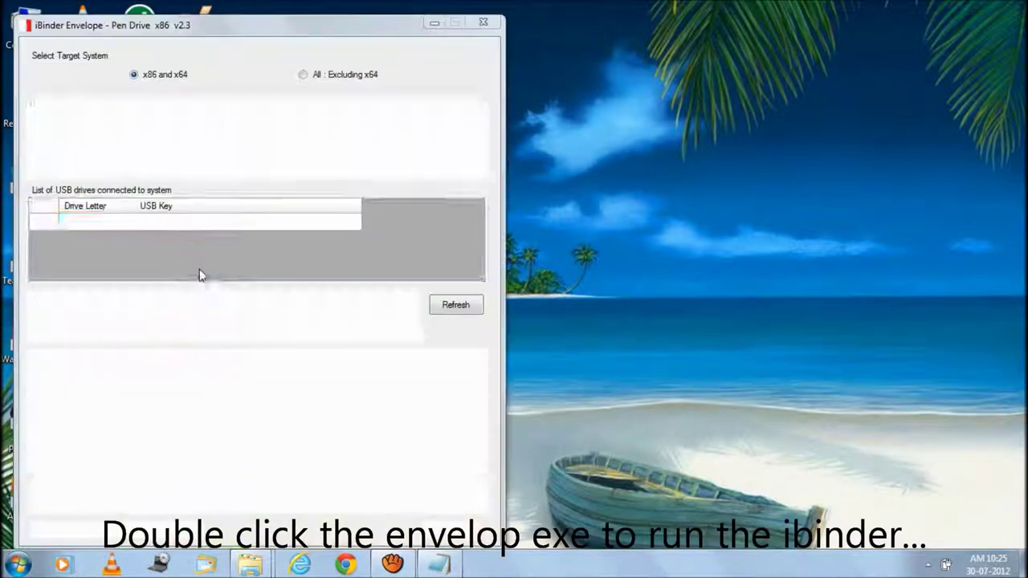
# Step: Raise the iBinder window slightly and try the target system option that excludes x64
pyautogui.moveTo(195, 35); pyautogui.dragTo(196, 22)
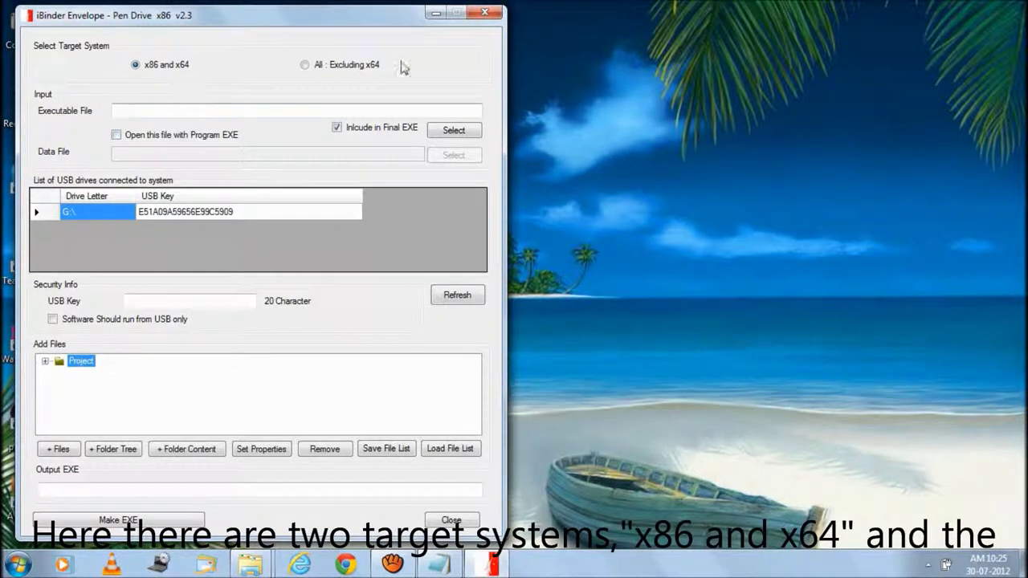
pyautogui.click(306, 67)
pyautogui.click(293, 108)
pyautogui.write('notepa')
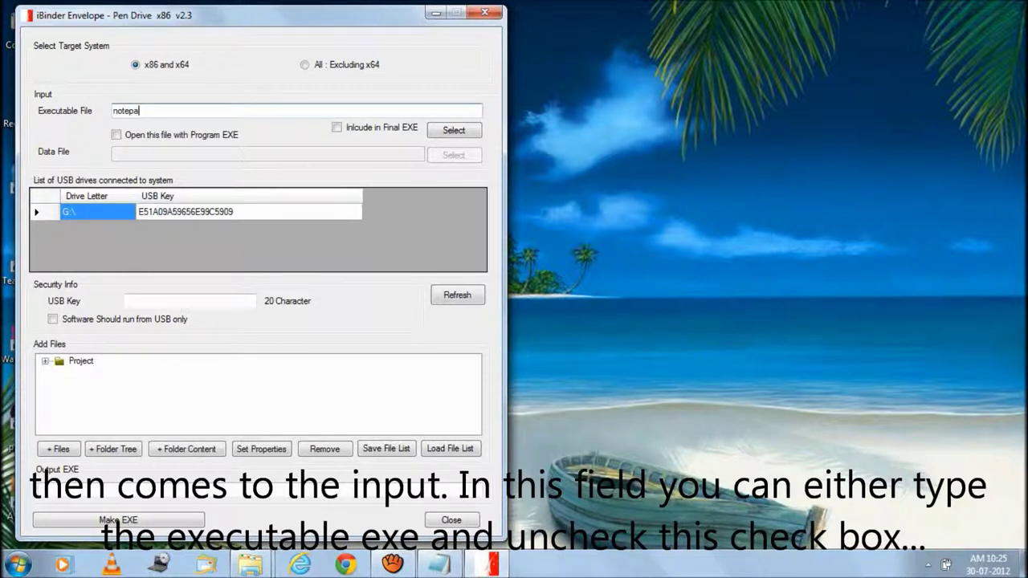
# Step: Clear the typed notepad.exe entry and tick Include in Final EXE
pyautogui.write('d.exe')
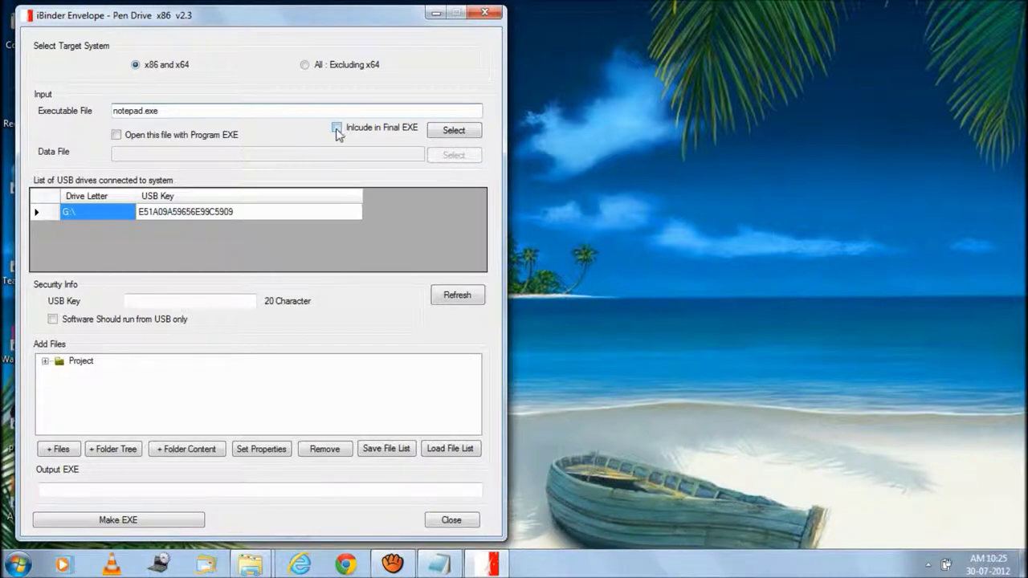
pyautogui.moveTo(169, 112); pyautogui.dragTo(111, 113)
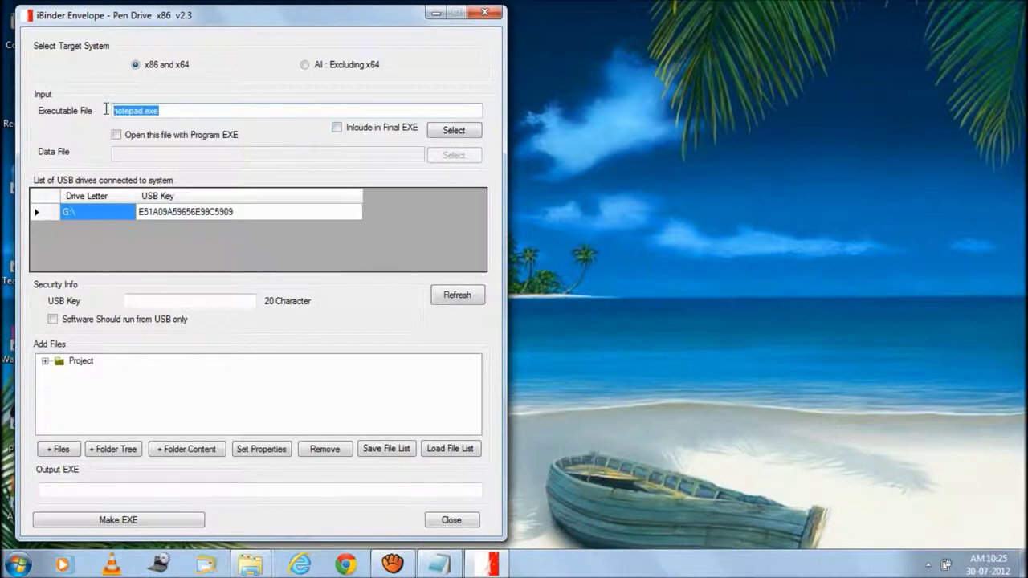
pyautogui.press('BackSpace')
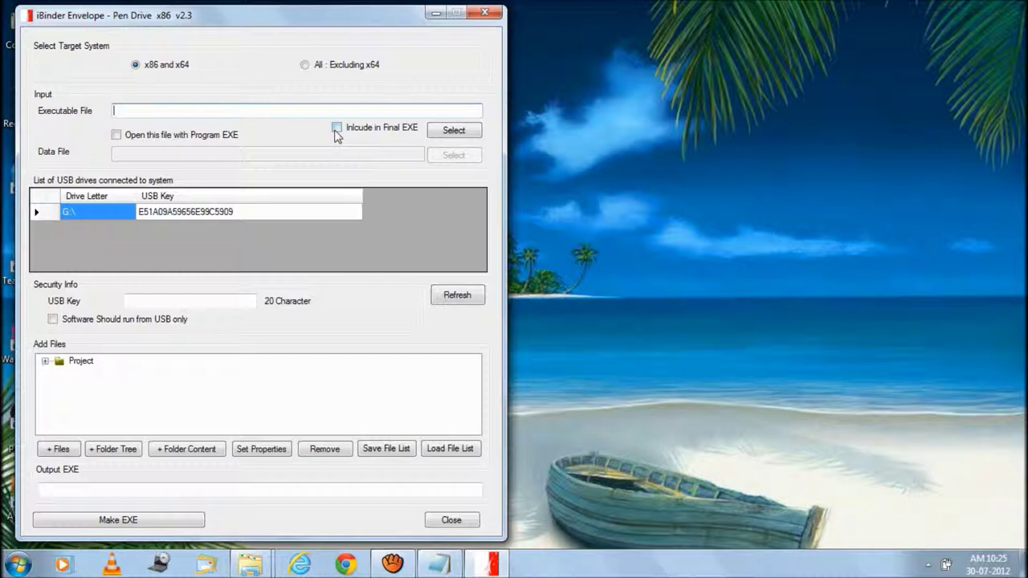
pyautogui.click(336, 129)
# Step: Choose iPdfViewer.exe from the Desktop as the executable file
pyautogui.click(442, 133)
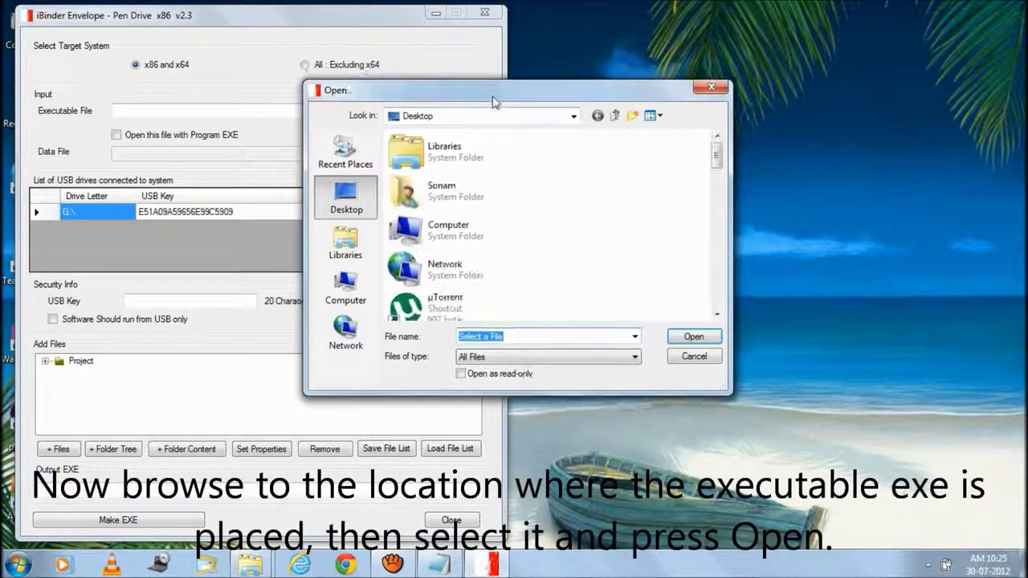
pyautogui.moveTo(498, 87); pyautogui.dragTo(734, 124)
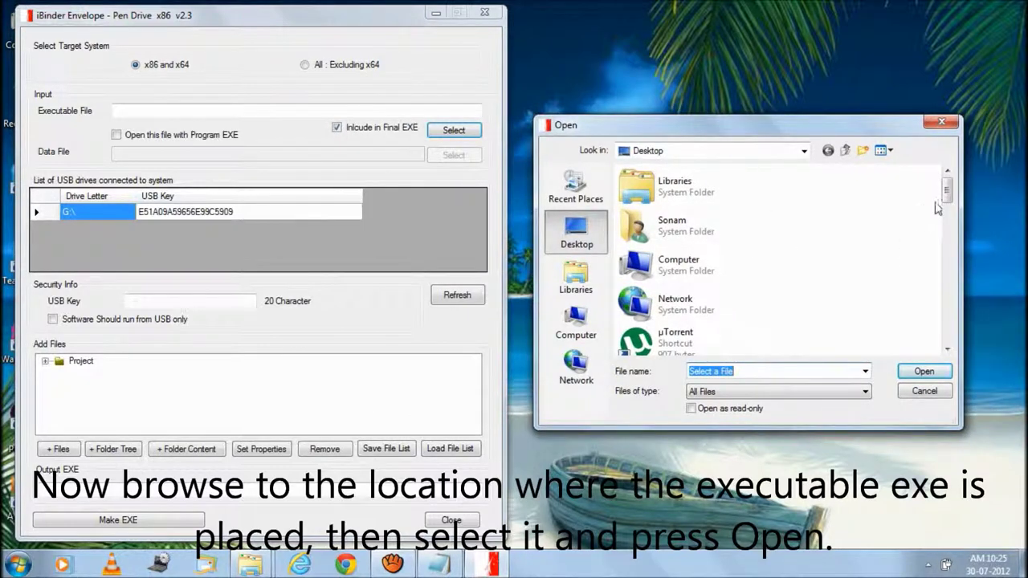
pyautogui.moveTo(948, 190); pyautogui.dragTo(952, 339)
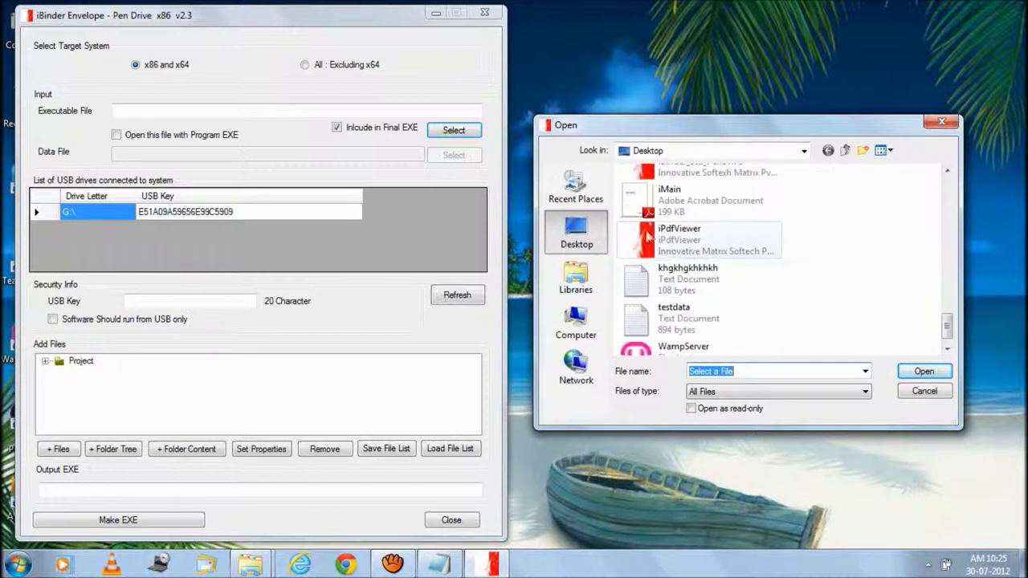
pyautogui.click(687, 242)
pyautogui.click(924, 371)
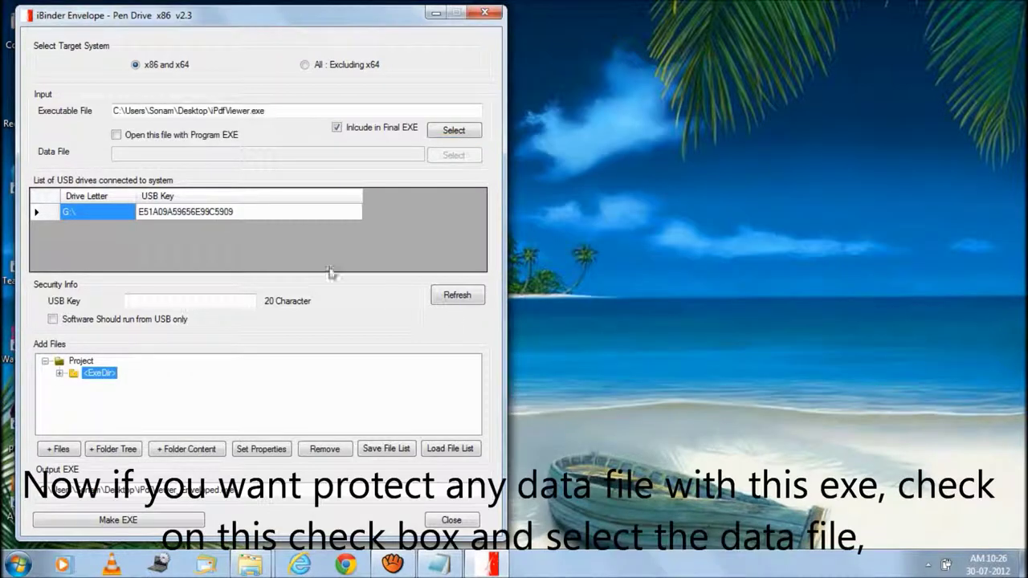
# Step: Enable 'Open this file with Program EXE' and pick iMain.pdf from the Desktop as the data file
pyautogui.click(117, 135)
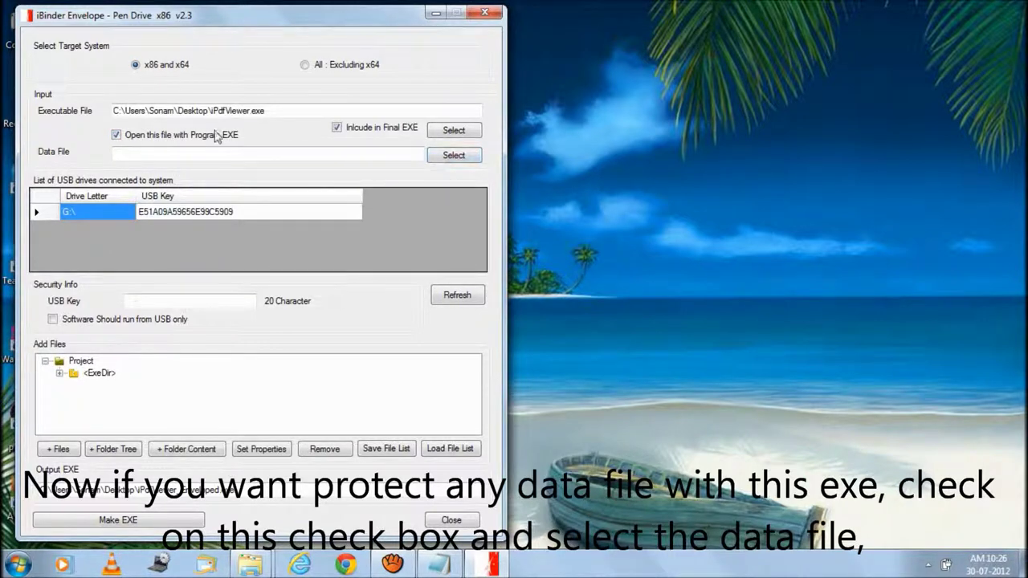
pyautogui.click(448, 160)
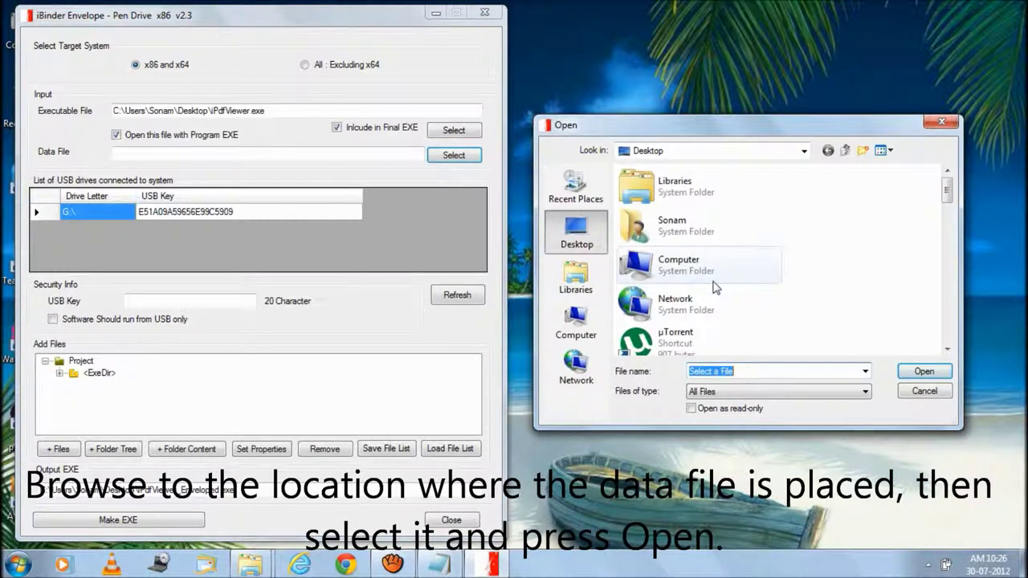
pyautogui.click(713, 277)
pyautogui.scroll(-5, 707, 273)
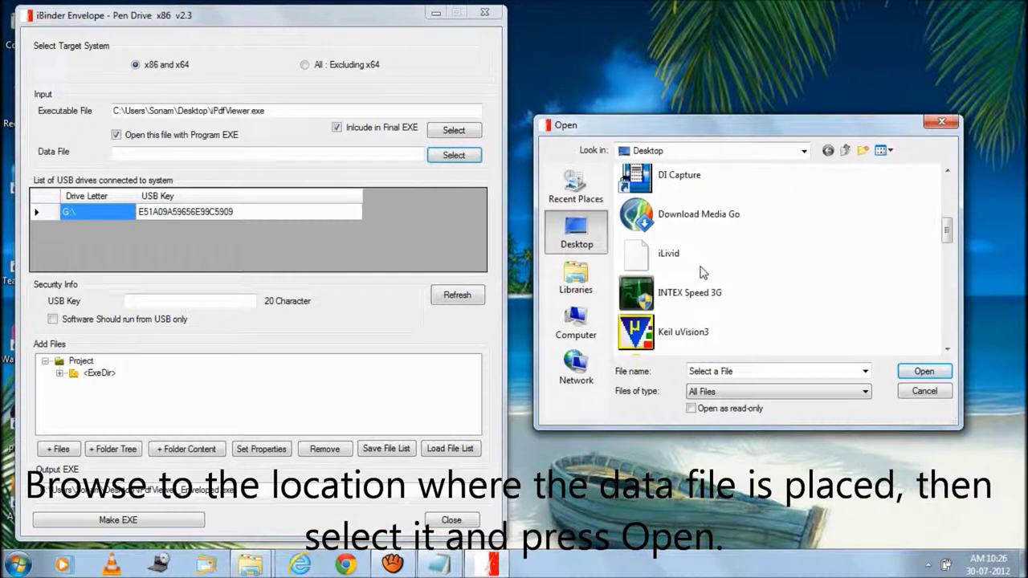
pyautogui.scroll(-5, 705, 274)
pyautogui.scroll(-5, 701, 272)
pyautogui.scroll(-5, 702, 271)
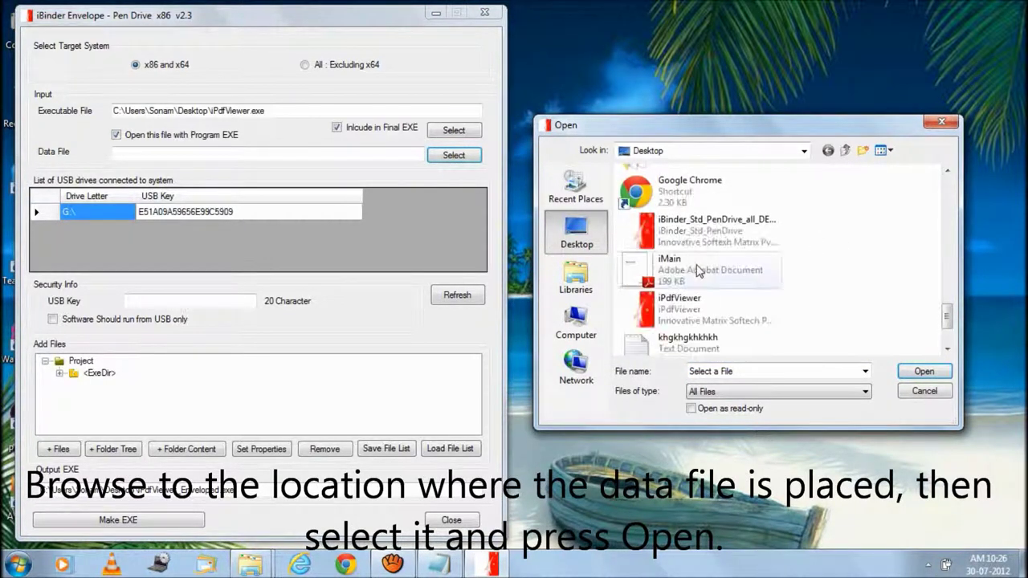
pyautogui.click(689, 267)
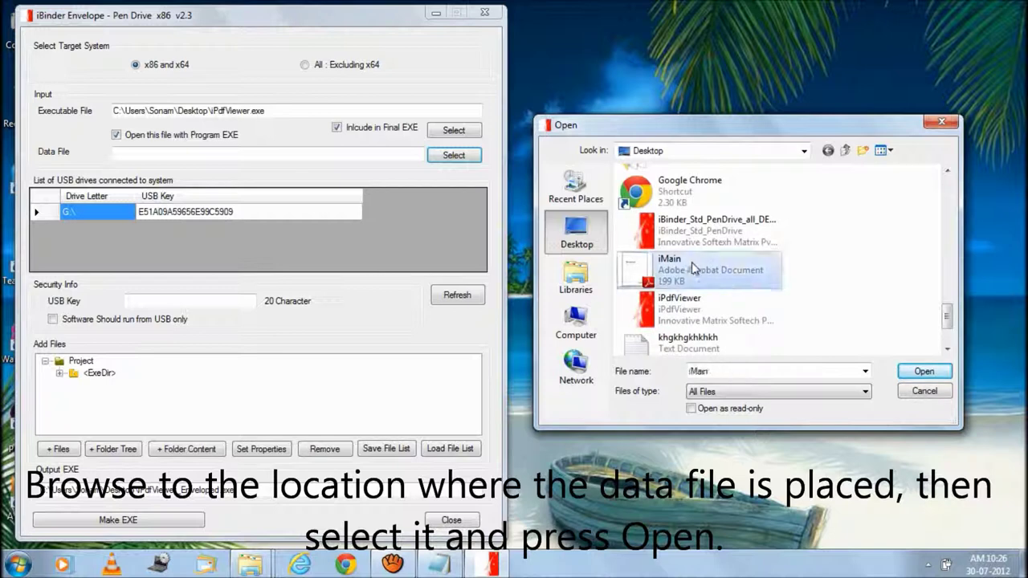
pyautogui.click(924, 372)
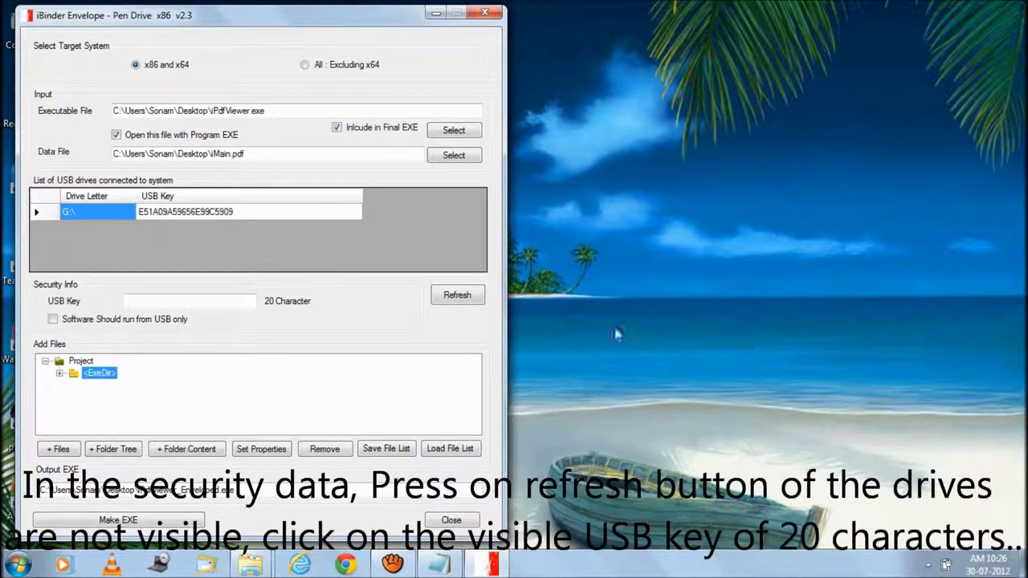
pyautogui.click(466, 298)
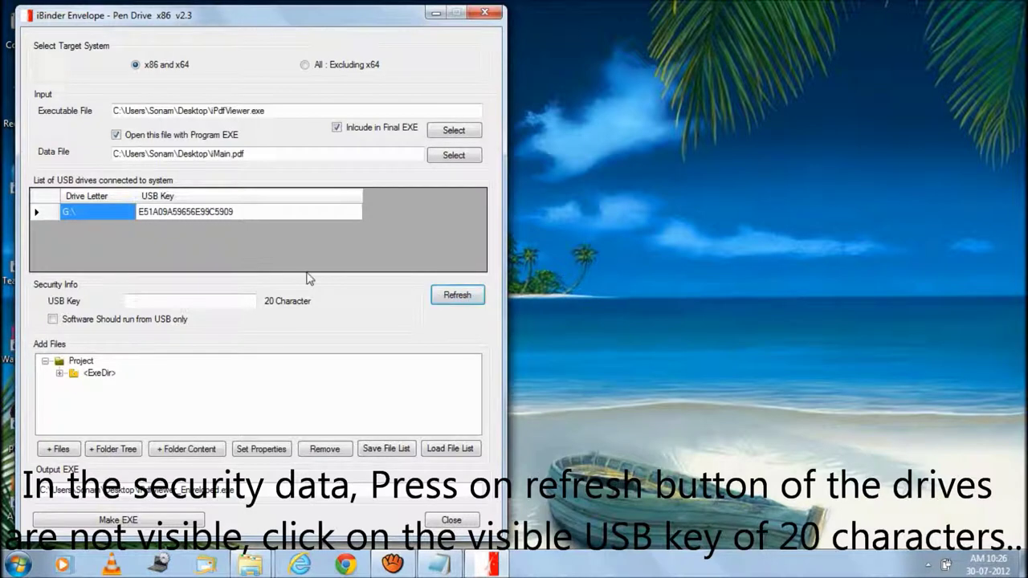
pyautogui.click(169, 213)
pyautogui.click(169, 212)
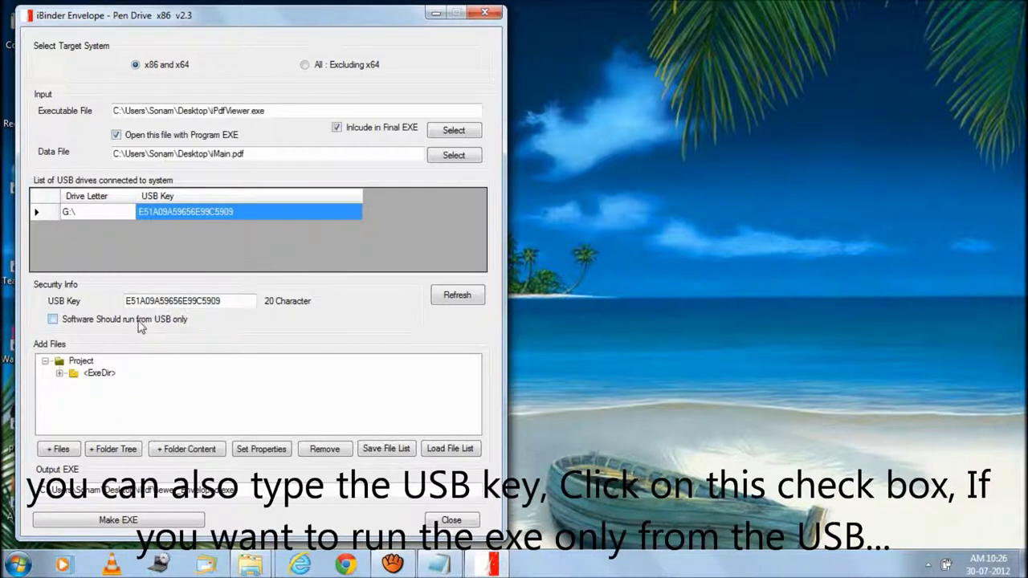
pyautogui.click(53, 319)
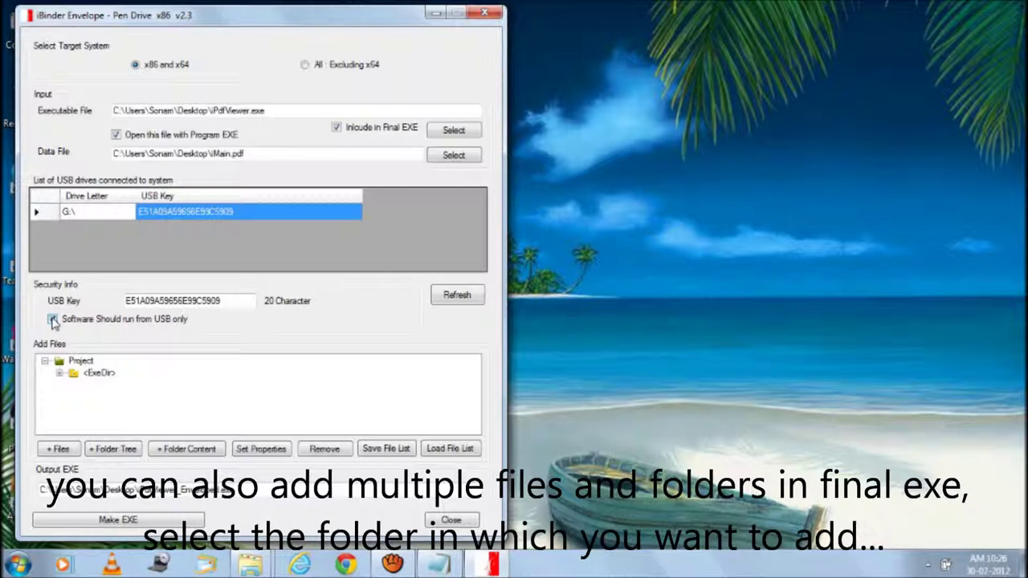
# Step: Add 'Application to parshuram College.docx' from drive F to the bundled files
pyautogui.doubleClick(73, 373)
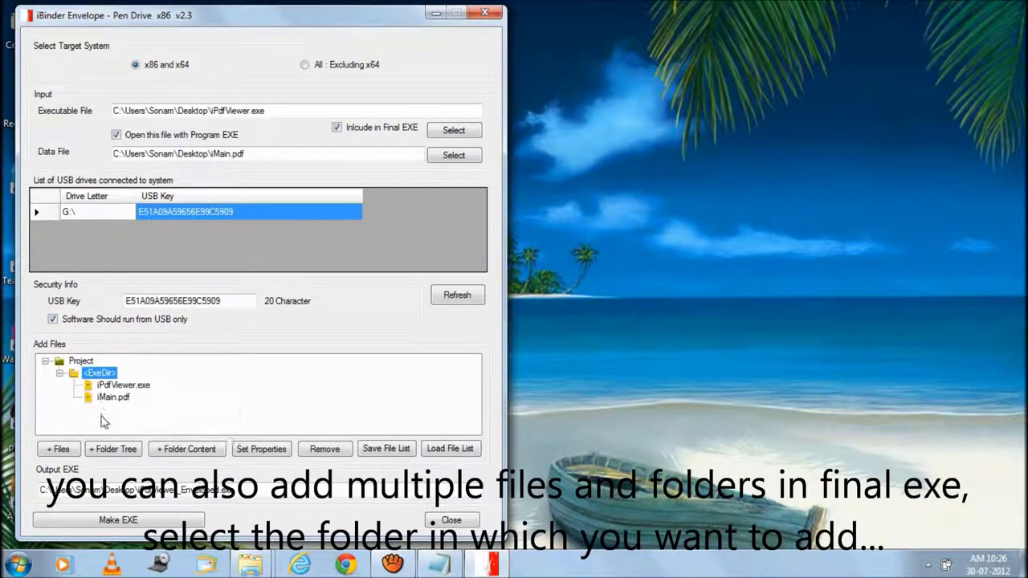
pyautogui.click(64, 451)
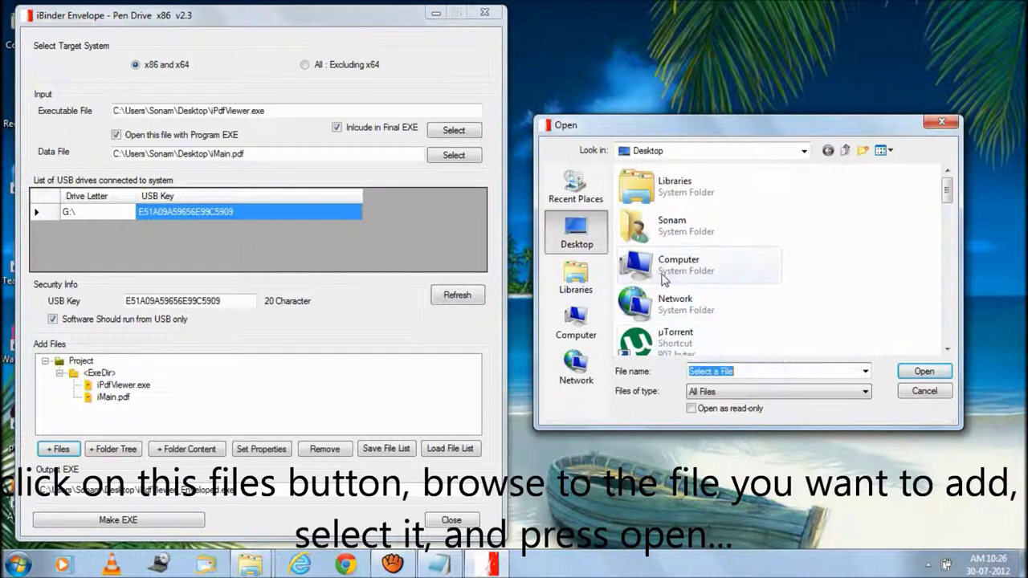
pyautogui.doubleClick(663, 273)
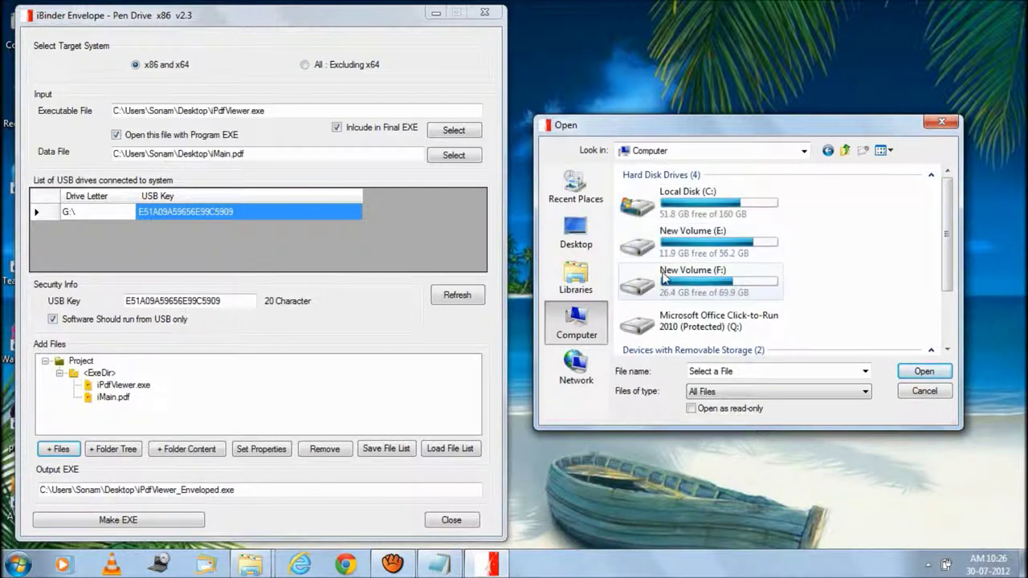
pyautogui.moveTo(692, 282)
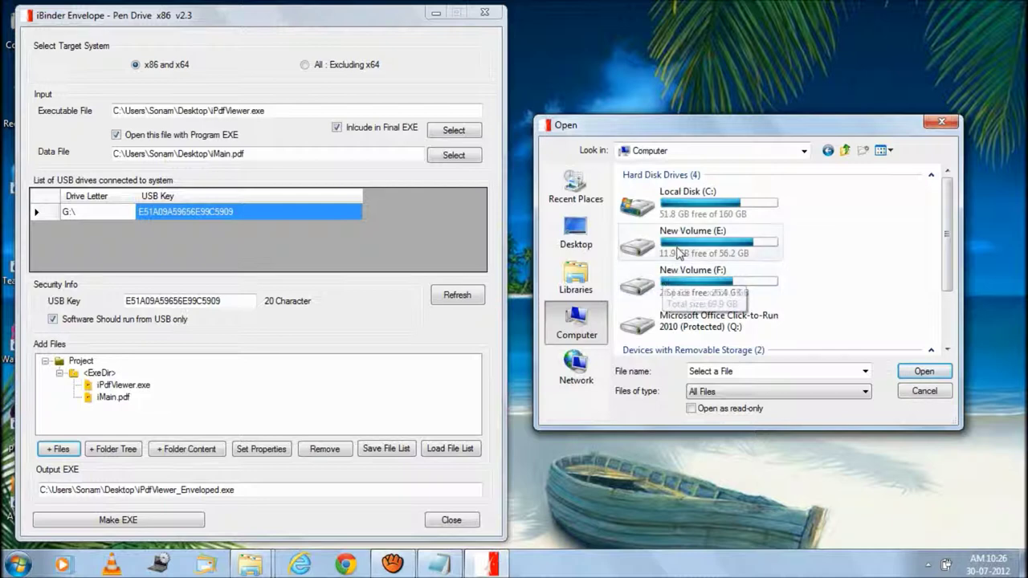
pyautogui.doubleClick(671, 282)
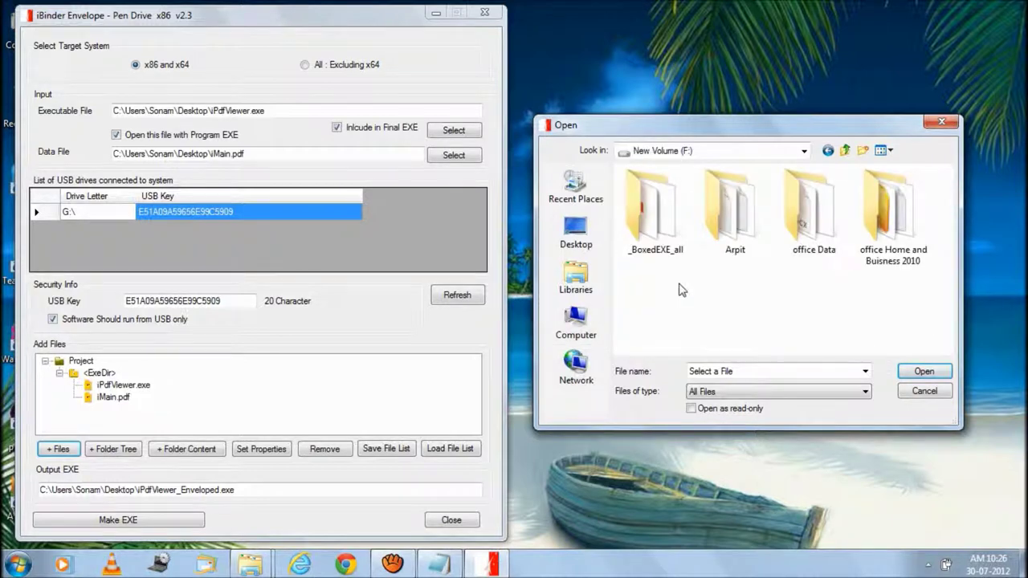
pyautogui.doubleClick(740, 227)
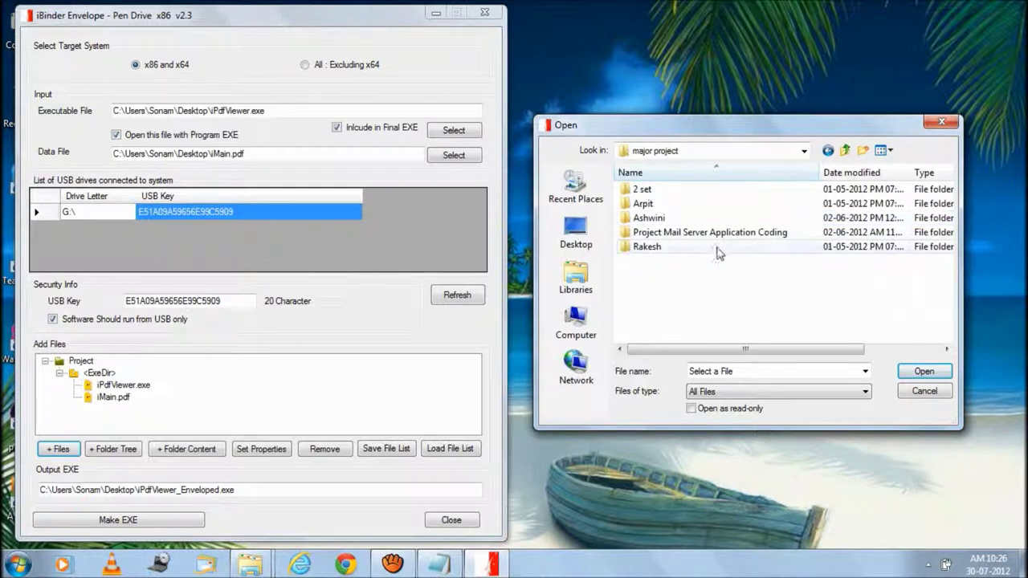
pyautogui.click(845, 151)
pyautogui.click(698, 275)
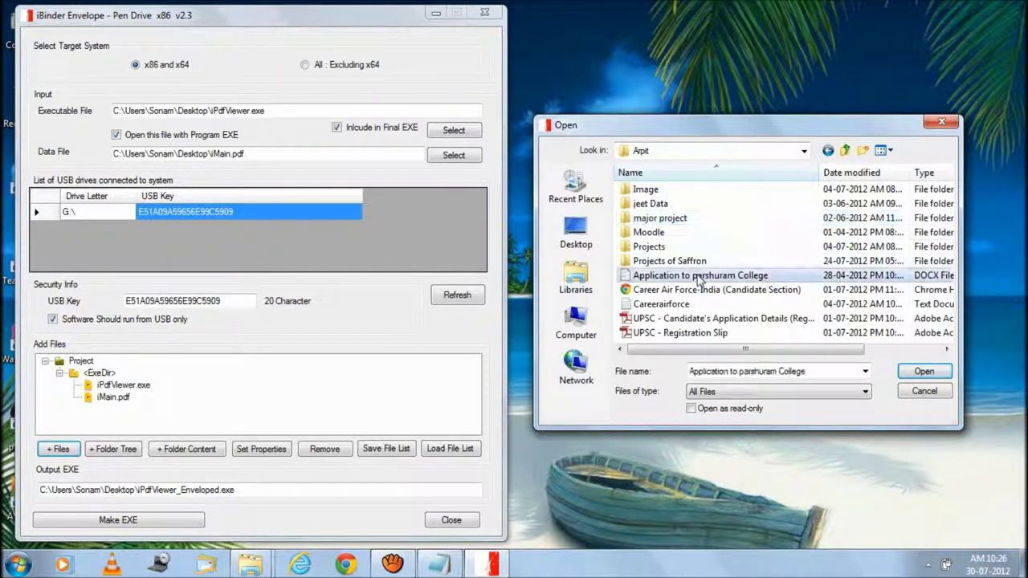
pyautogui.click(909, 374)
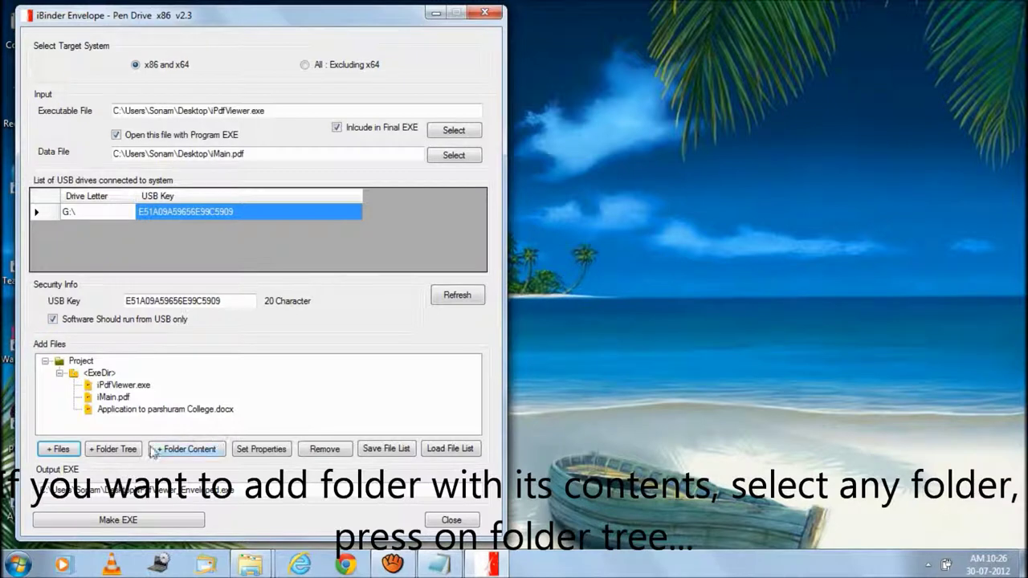
# Step: Start a folder-tree add and browse into drive New Volume (F:)
pyautogui.click(122, 451)
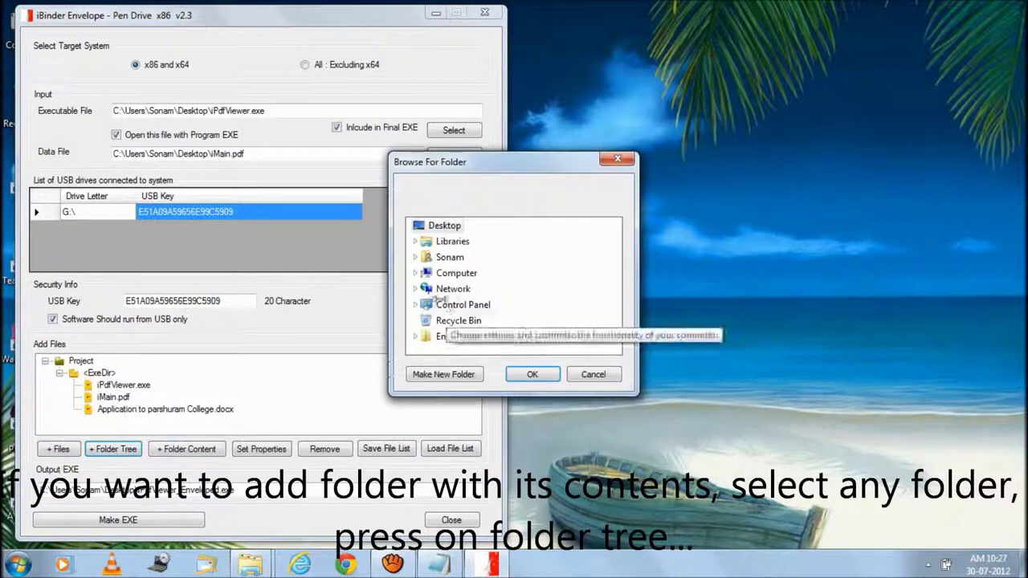
pyautogui.moveTo(458, 165); pyautogui.dragTo(579, 174)
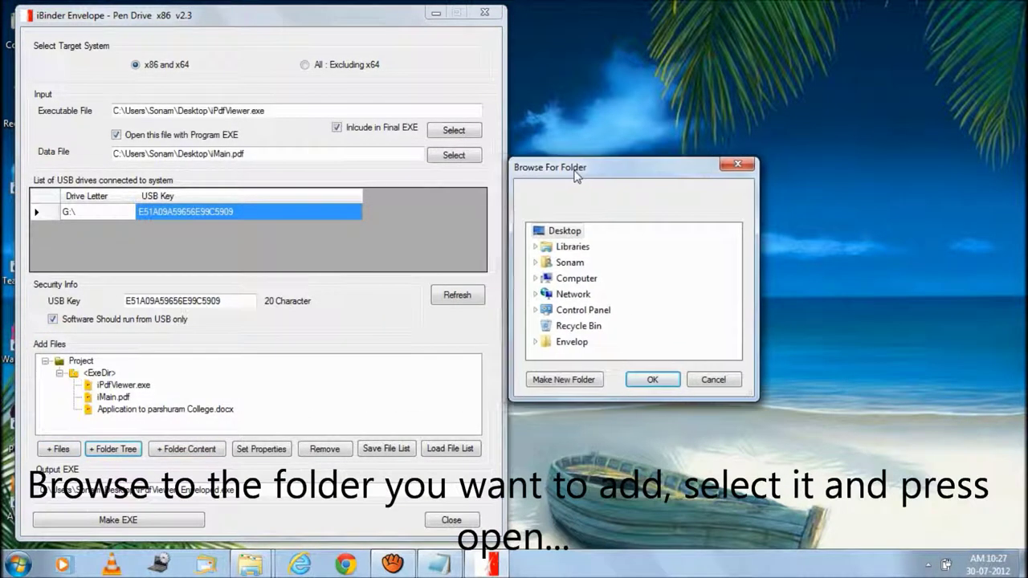
pyautogui.click(535, 279)
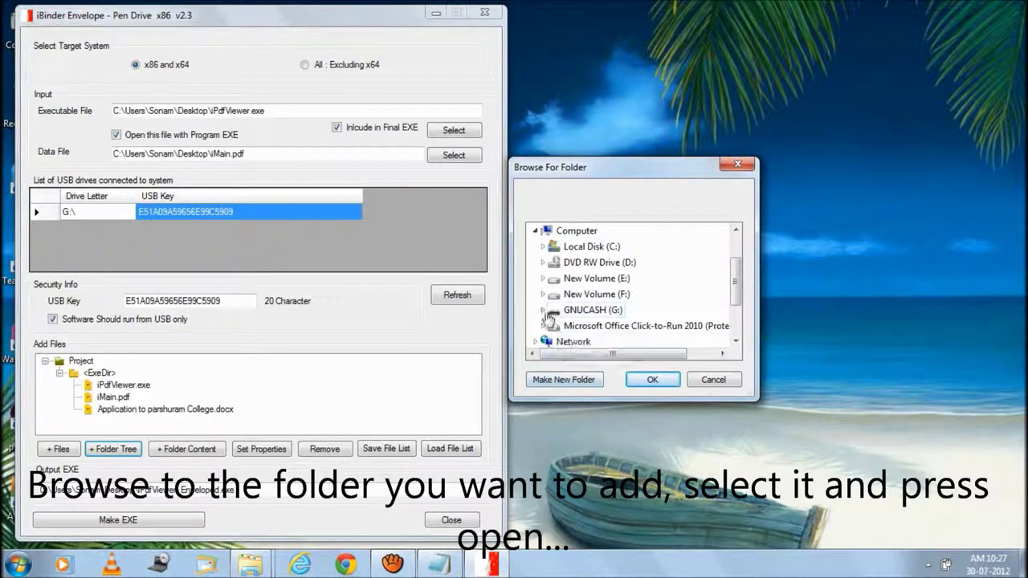
pyautogui.click(542, 295)
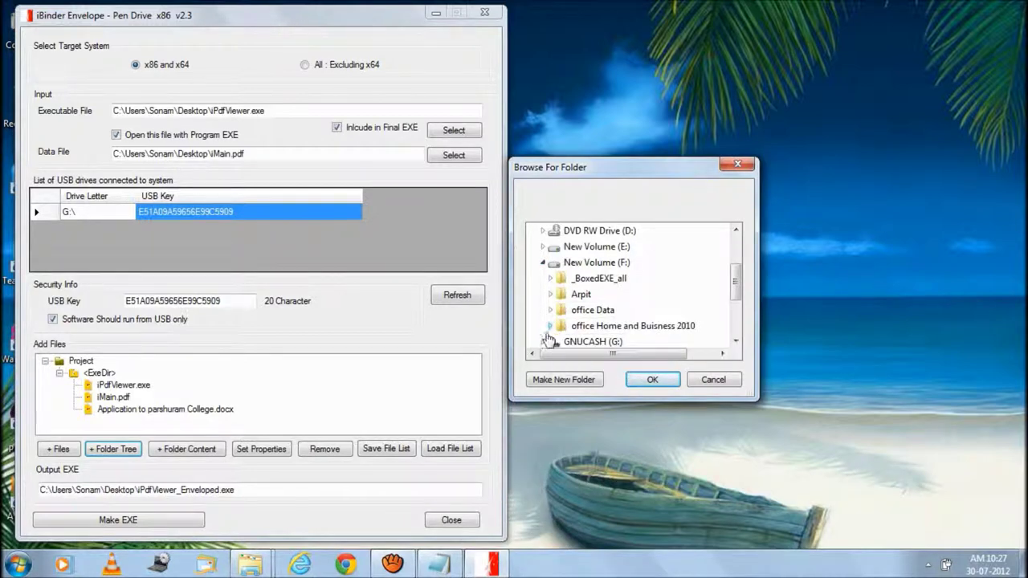
pyautogui.doubleClick(580, 296)
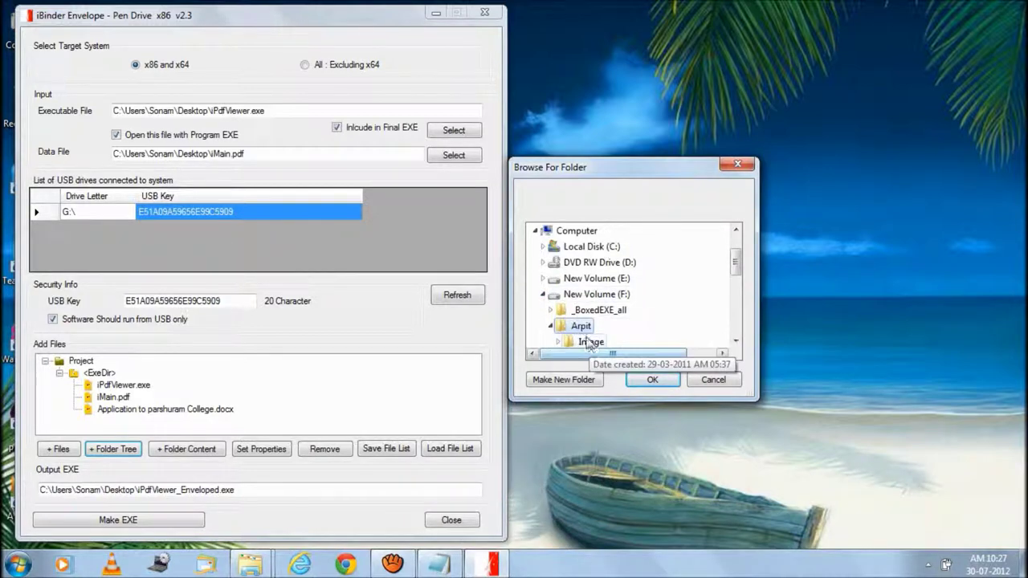
pyautogui.scroll(-1, 583, 325)
pyautogui.scroll(-1, 584, 327)
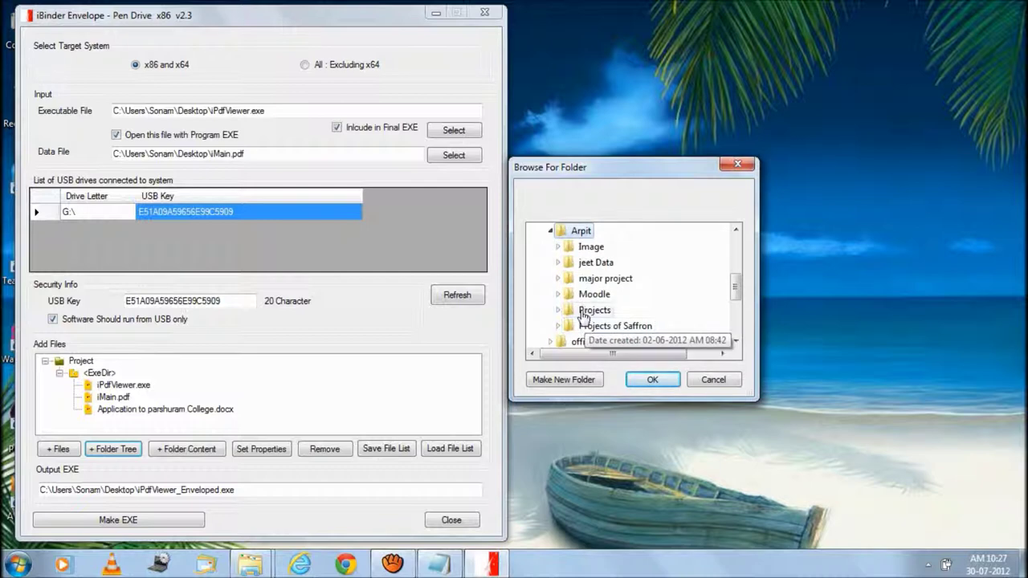
pyautogui.scroll(-1, 584, 318)
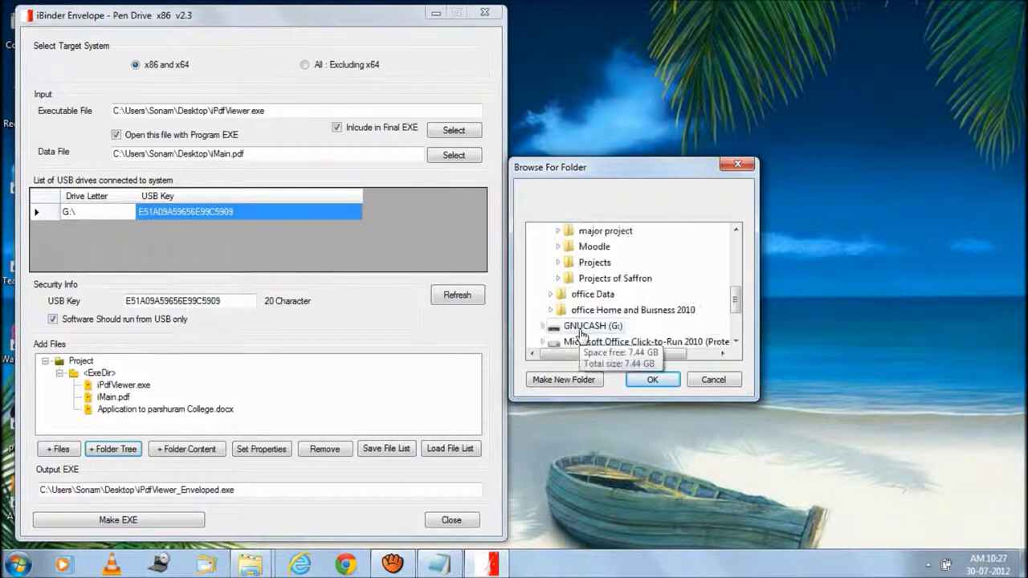
# Step: Expand the Projects folder and add its 'report' folder tree
pyautogui.click(551, 294)
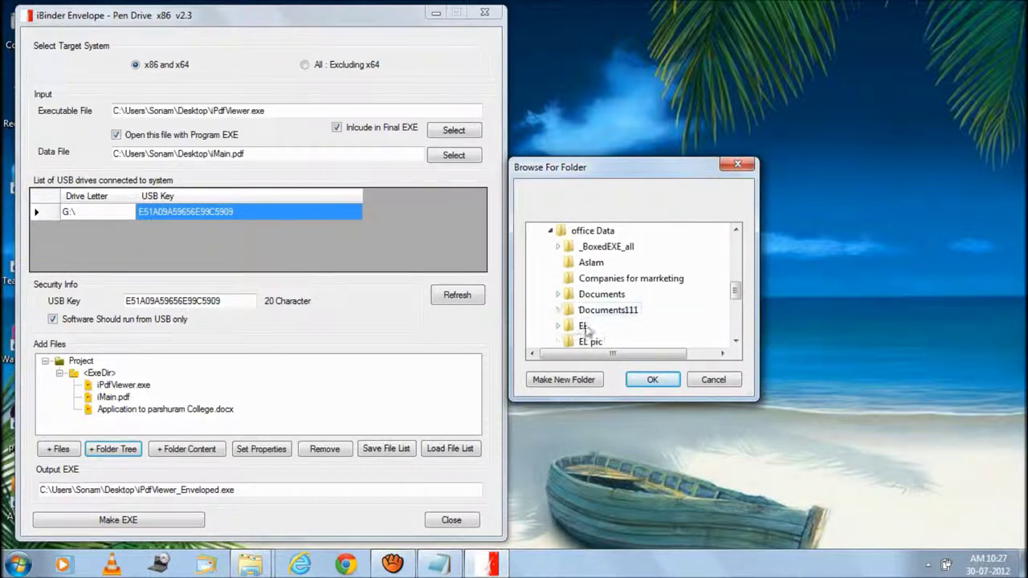
pyautogui.scroll(-1, 583, 334)
pyautogui.scroll(1, 579, 277)
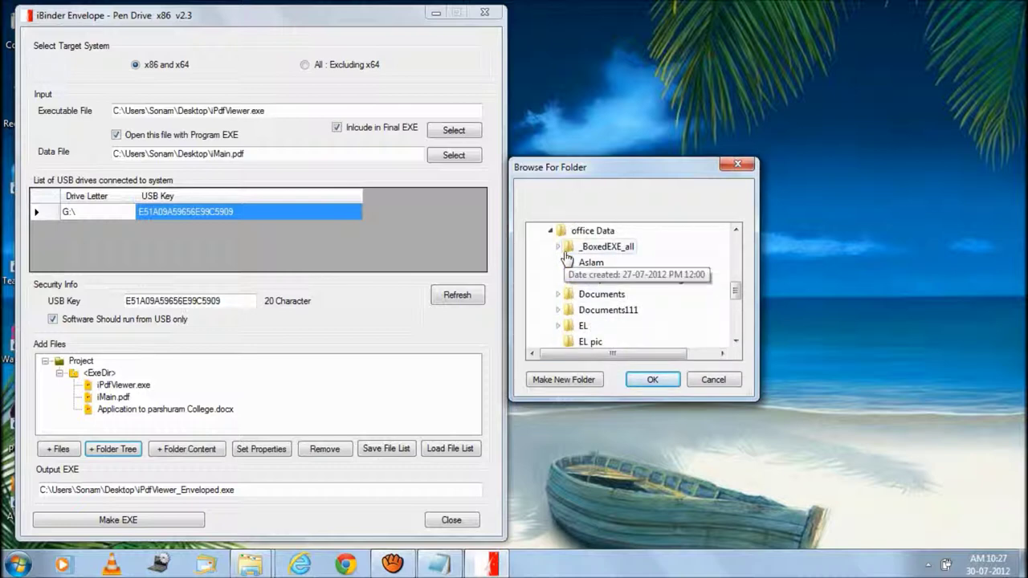
pyautogui.scroll(1, 578, 294)
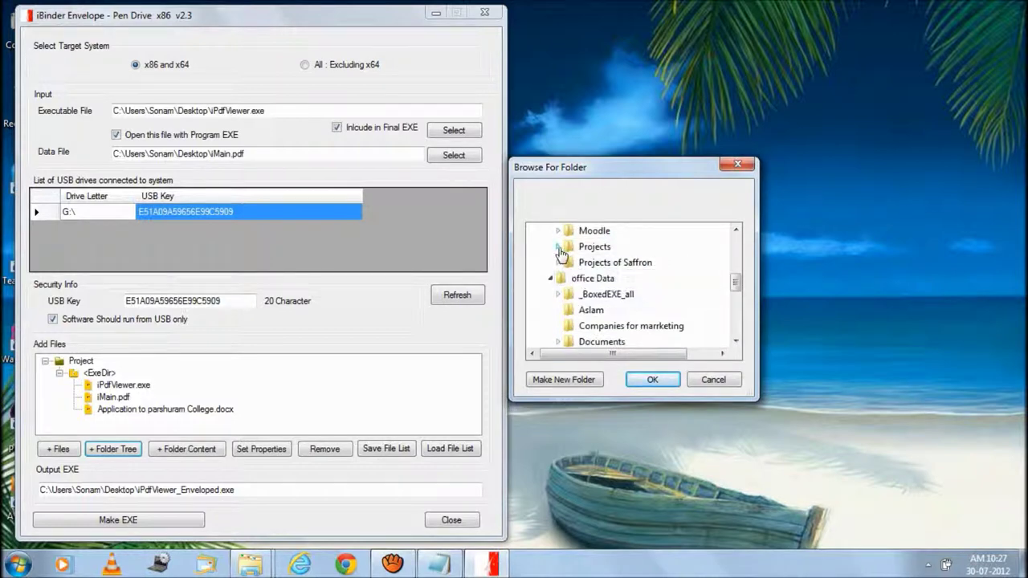
pyautogui.doubleClick(582, 249)
pyautogui.scroll(-1, 577, 273)
pyautogui.scroll(-1, 575, 271)
pyautogui.scroll(-2, 571, 269)
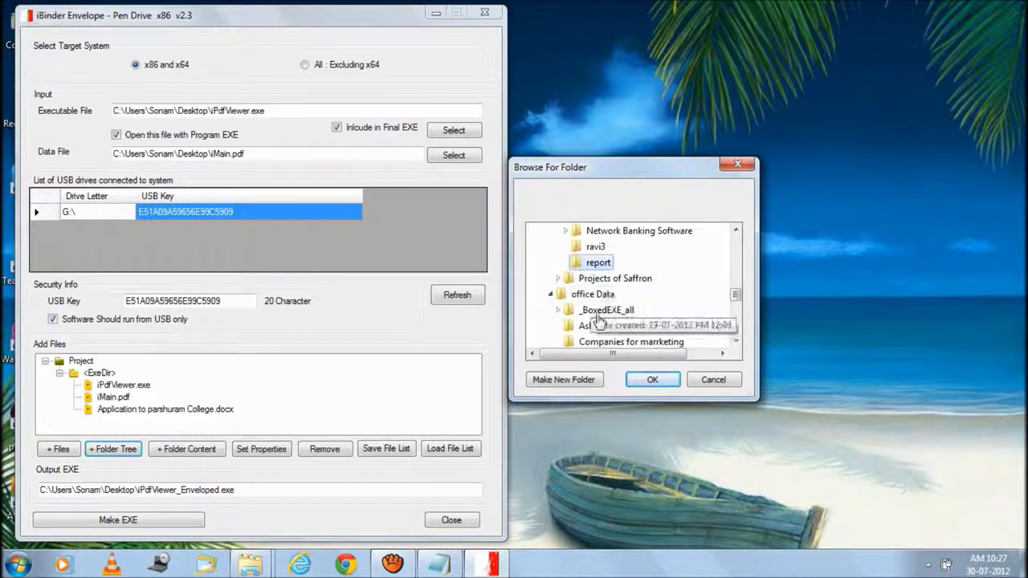
pyautogui.click(598, 262)
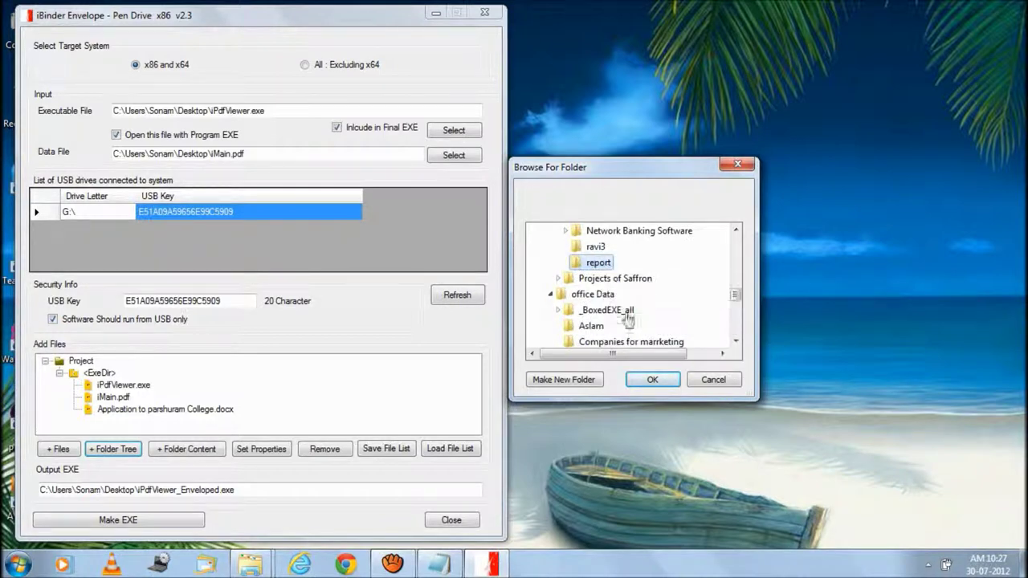
pyautogui.click(654, 381)
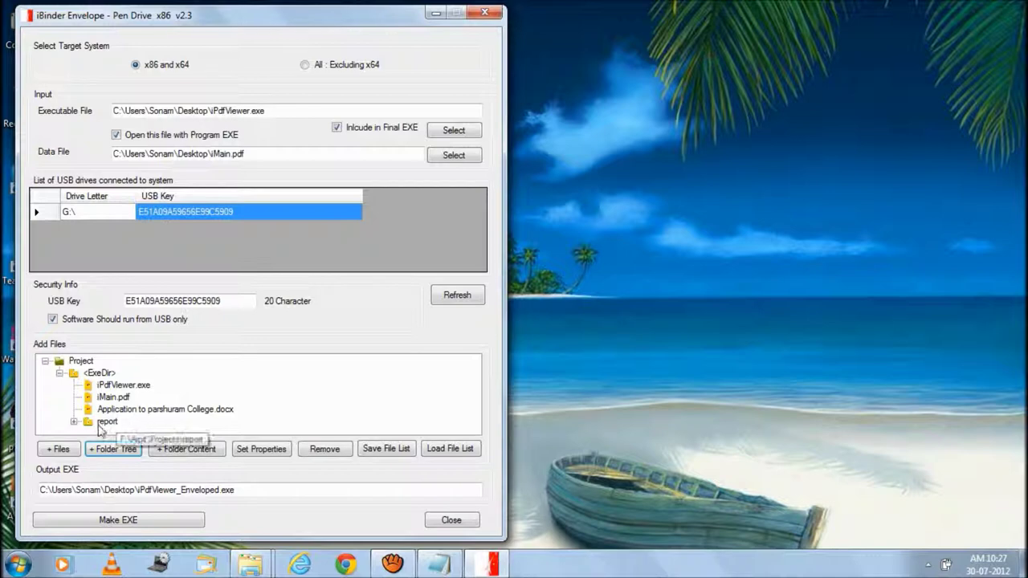
# Step: Add the contents of New Volume (E:) > E Book > gate, the GATE sample paper PDFs
pyautogui.click(73, 421)
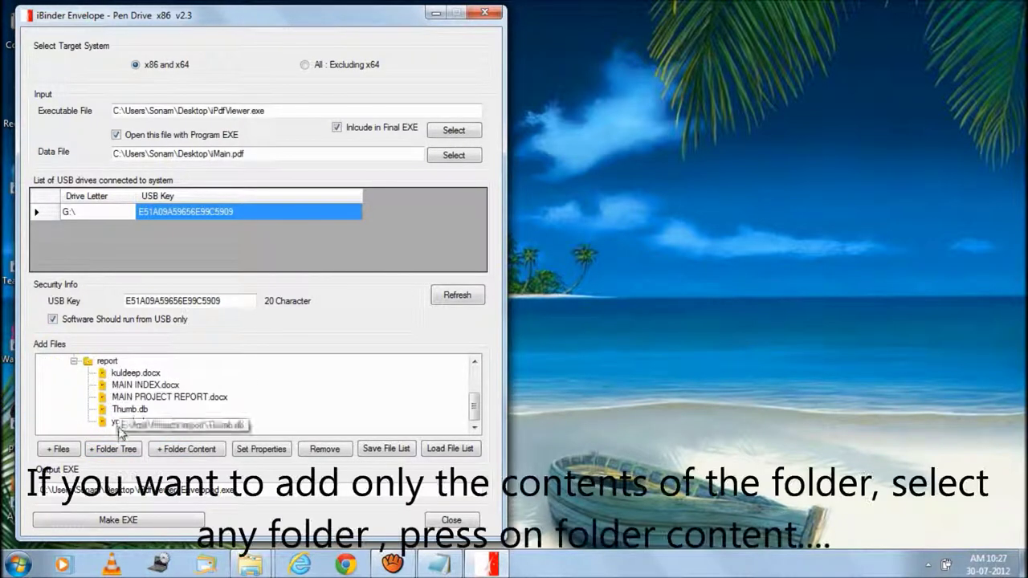
pyautogui.click(107, 361)
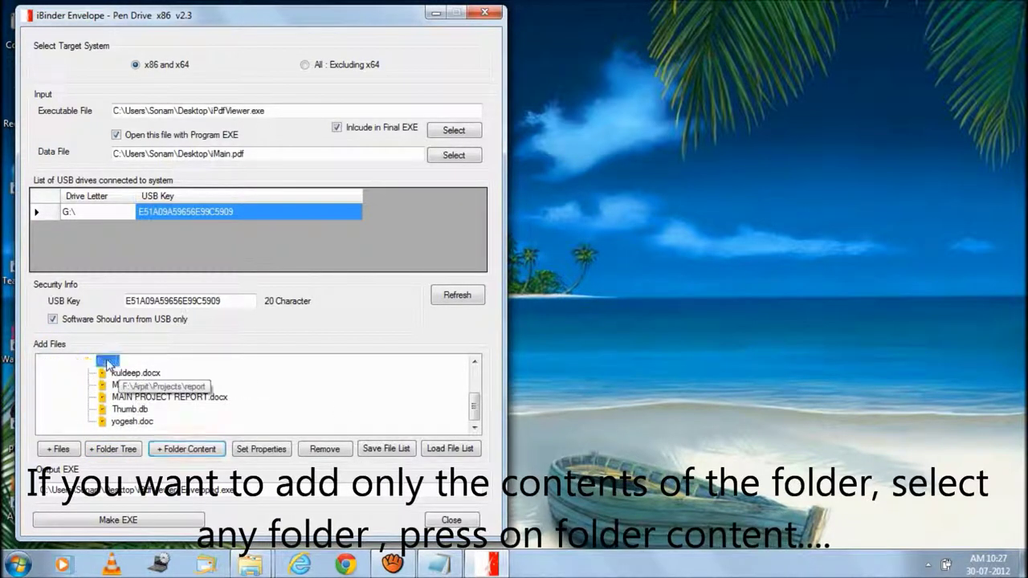
pyautogui.click(191, 451)
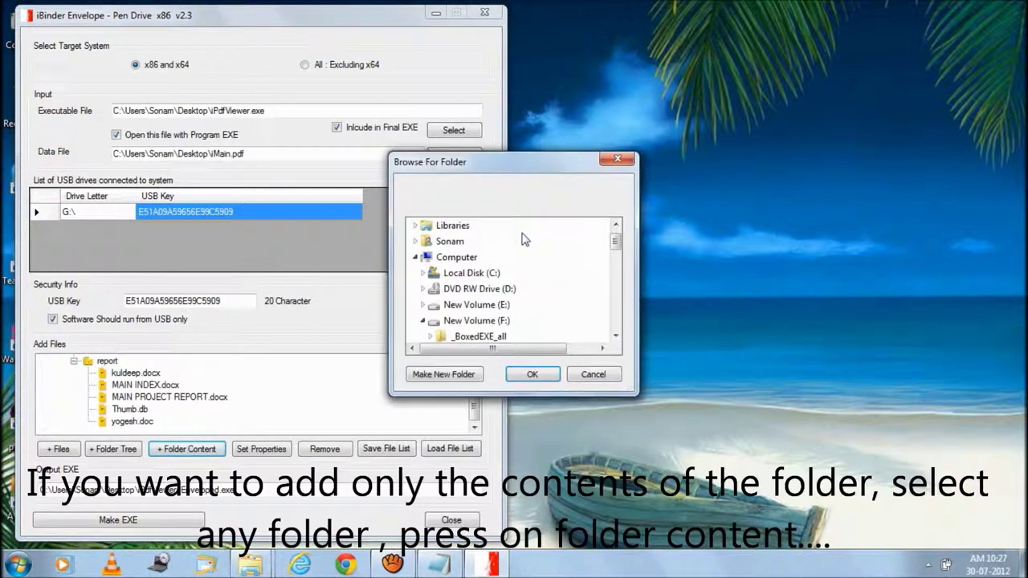
pyautogui.moveTo(498, 170); pyautogui.dragTo(673, 171)
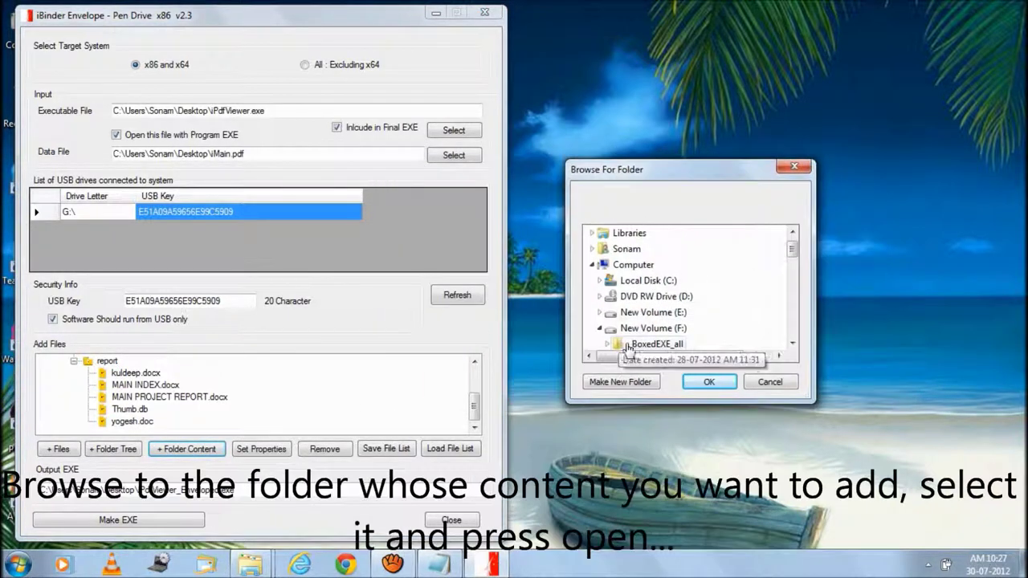
pyautogui.click(599, 313)
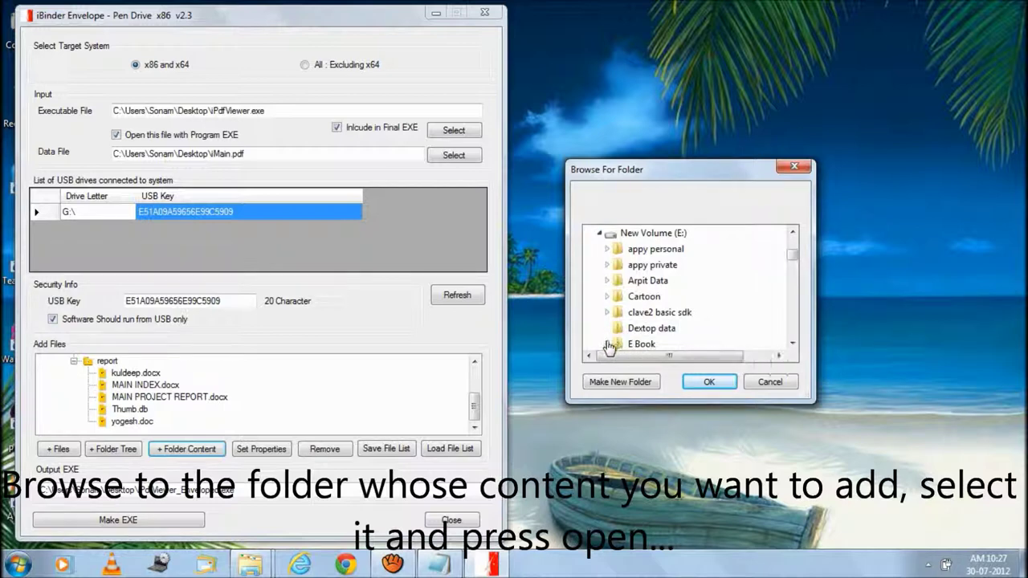
pyautogui.click(608, 345)
pyautogui.click(645, 329)
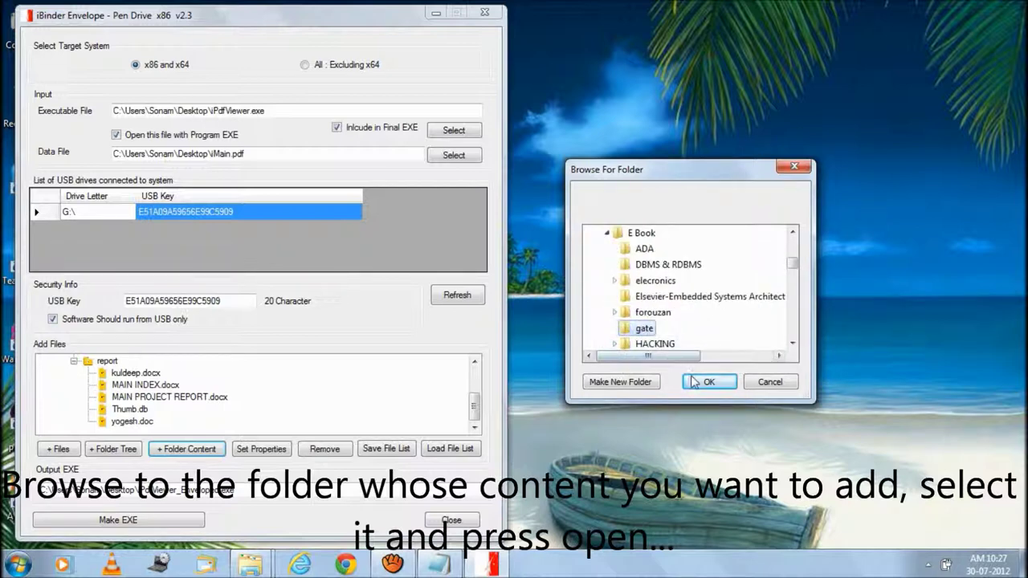
pyautogui.click(707, 382)
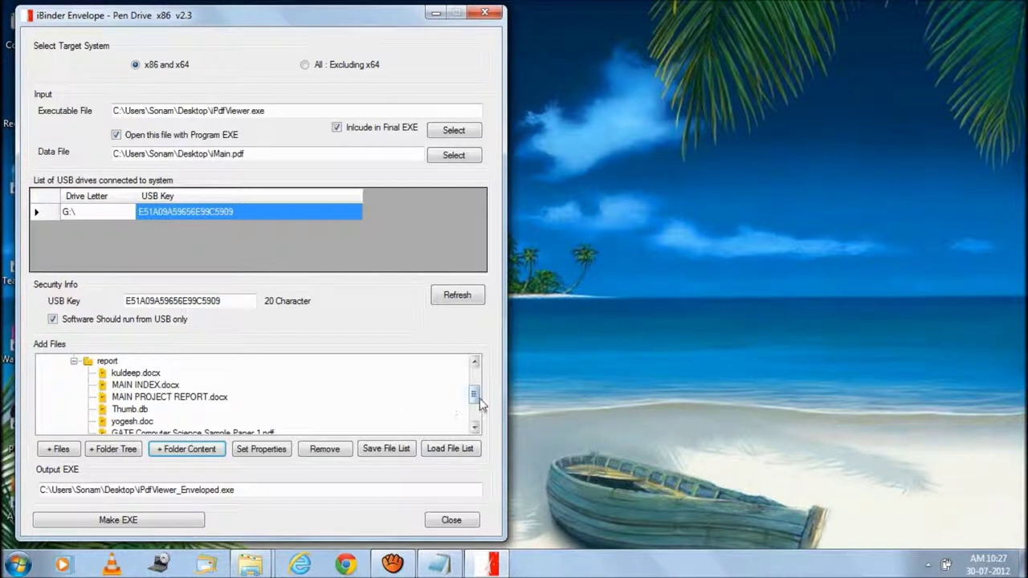
pyautogui.moveTo(474, 397); pyautogui.dragTo(485, 418)
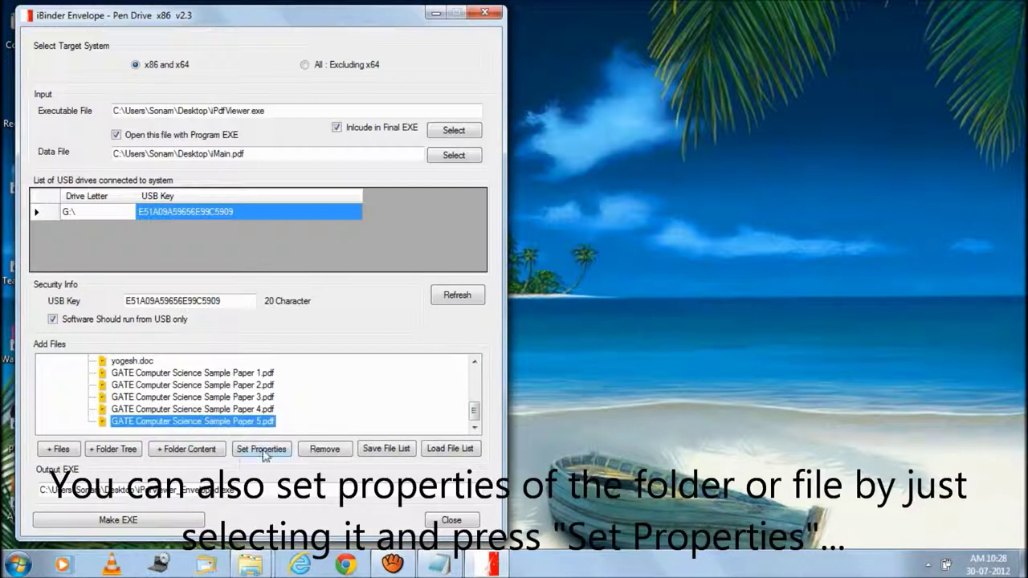
# Step: Mark GATE Computer Science Sample Paper 5.pdf as a virtual file in its File Properties
pyautogui.click(264, 452)
pyautogui.moveTo(228, 48); pyautogui.dragTo(713, 157)
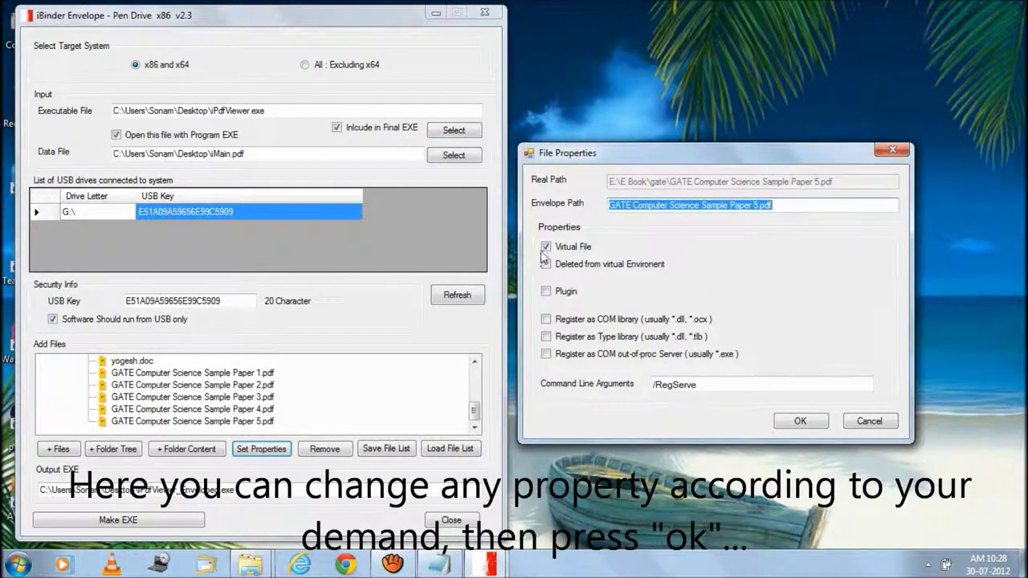
pyautogui.click(546, 247)
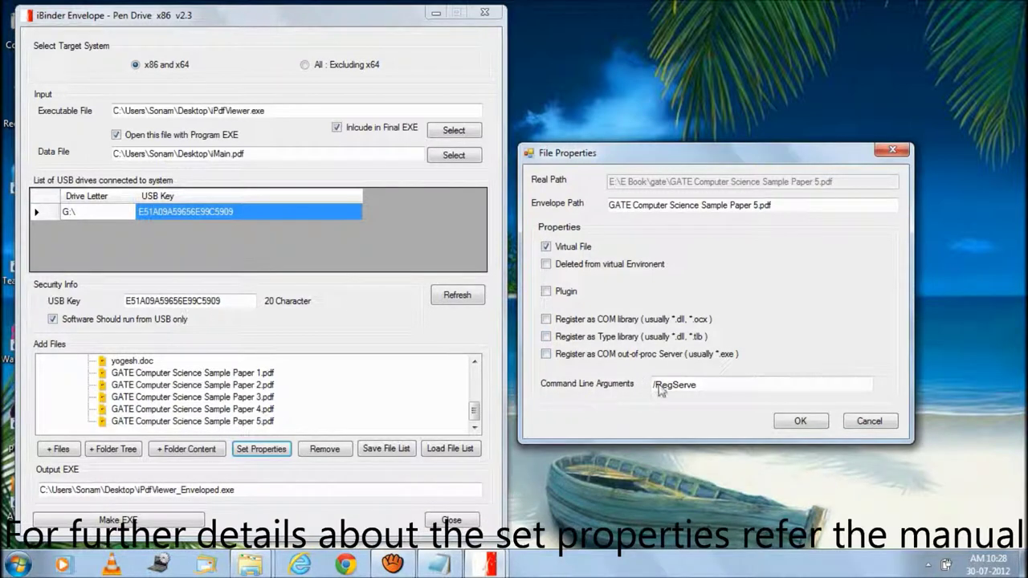
pyautogui.click(797, 422)
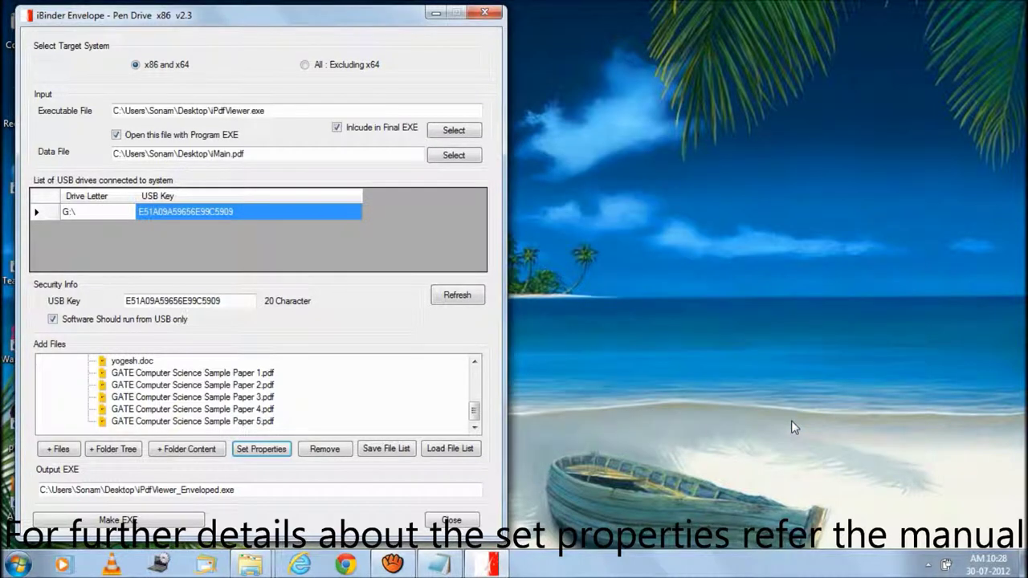
# Step: Remove GATE Computer Science Sample Papers 5 and 4 from the file list
pyautogui.hotkey('shift', 'Tab')
pyautogui.click(326, 451)
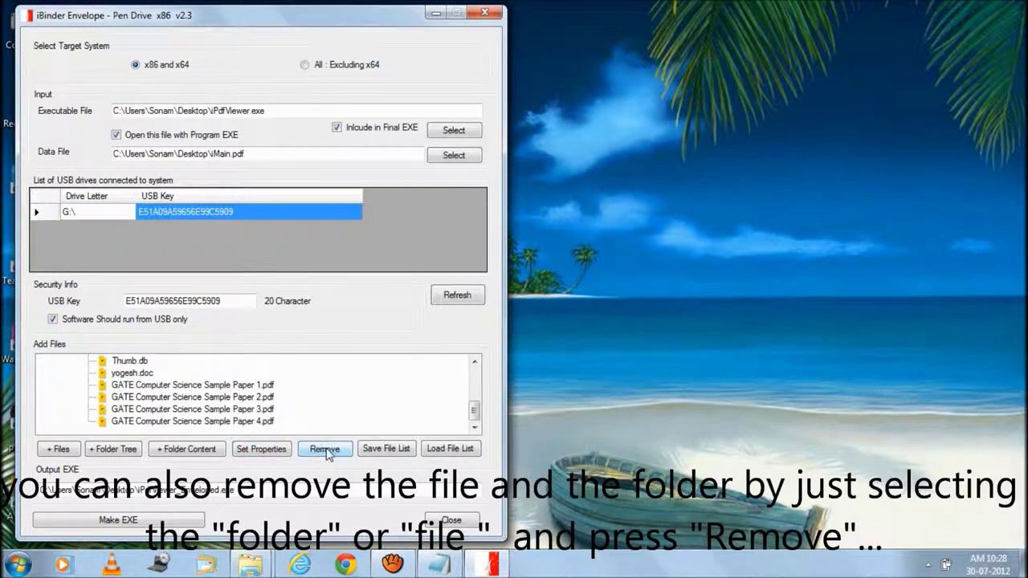
pyautogui.click(265, 420)
pyautogui.click(325, 449)
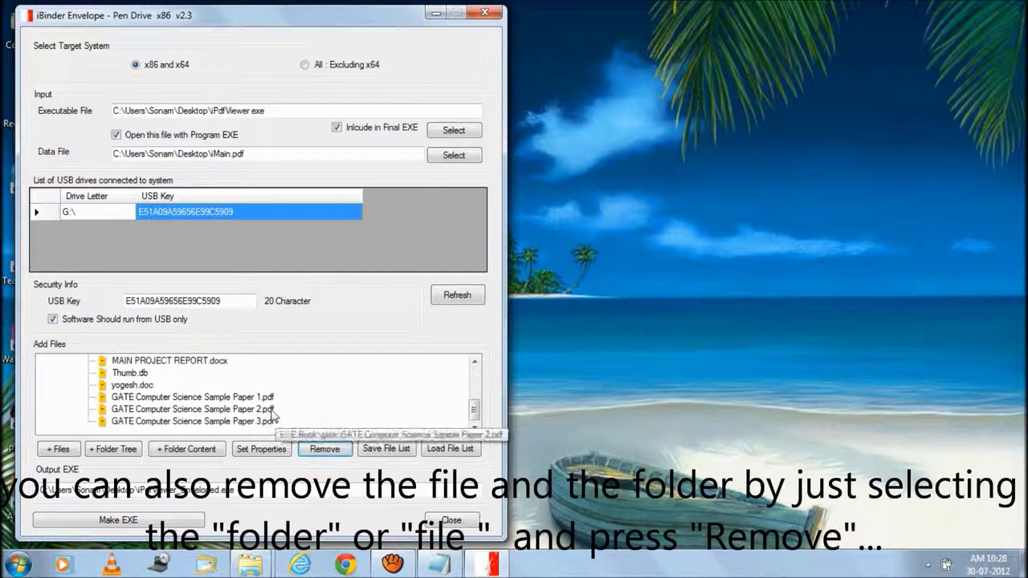
pyautogui.click(269, 421)
pyautogui.scroll(2, 265, 418)
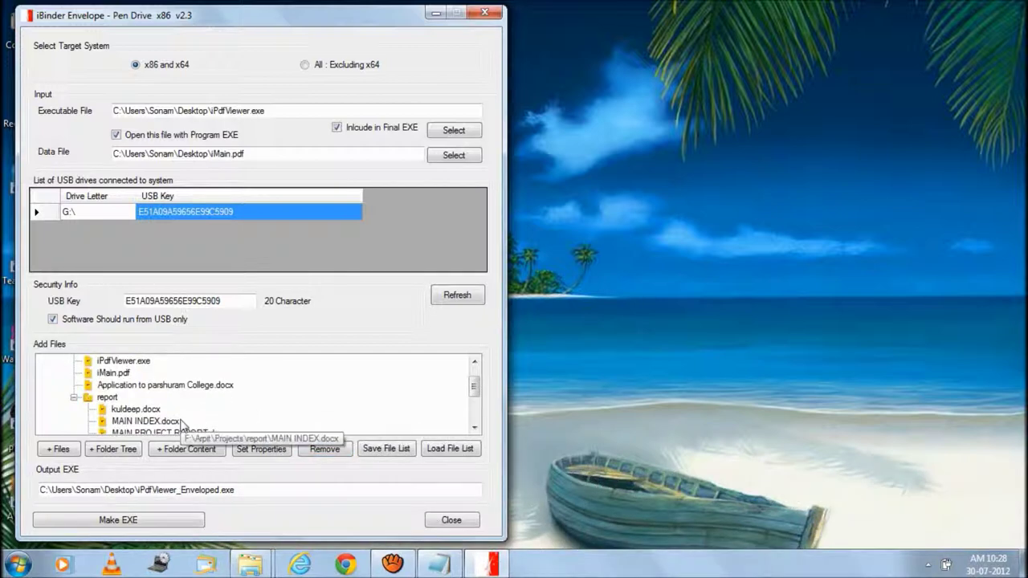
# Step: Remove the Application to parshuram College.docx file and the report folder
pyautogui.click(148, 386)
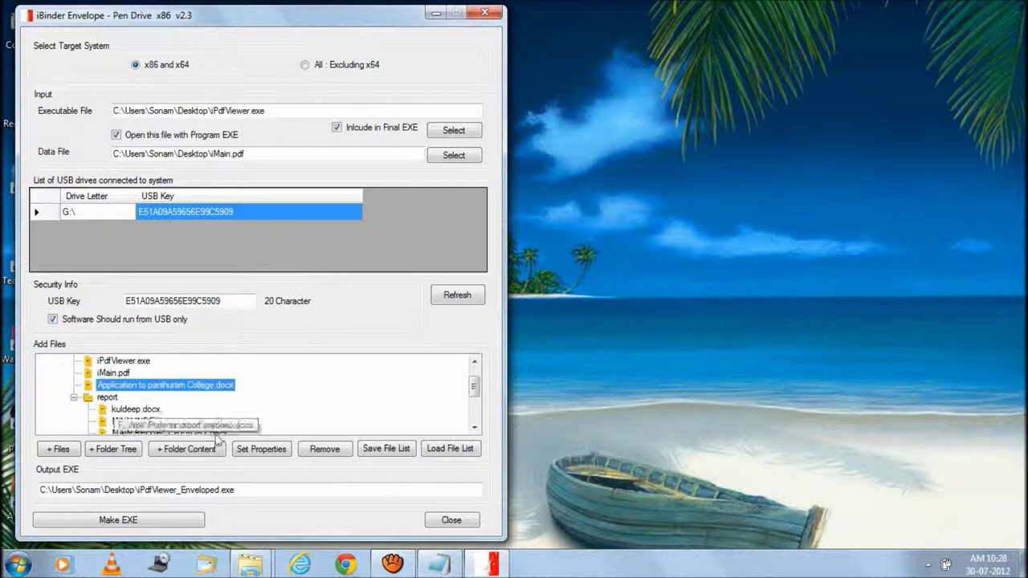
pyautogui.click(316, 449)
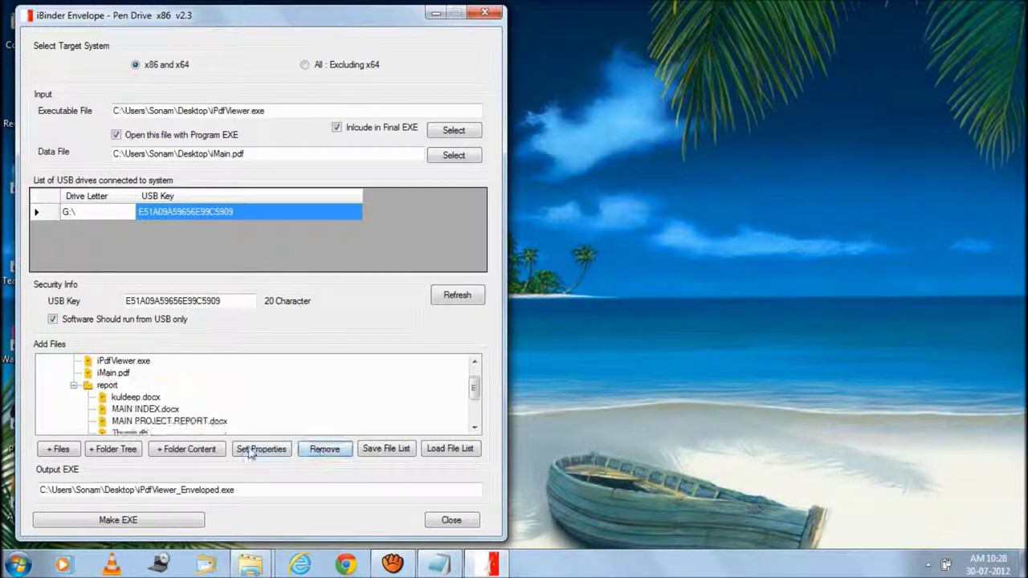
pyautogui.click(74, 386)
pyautogui.click(109, 410)
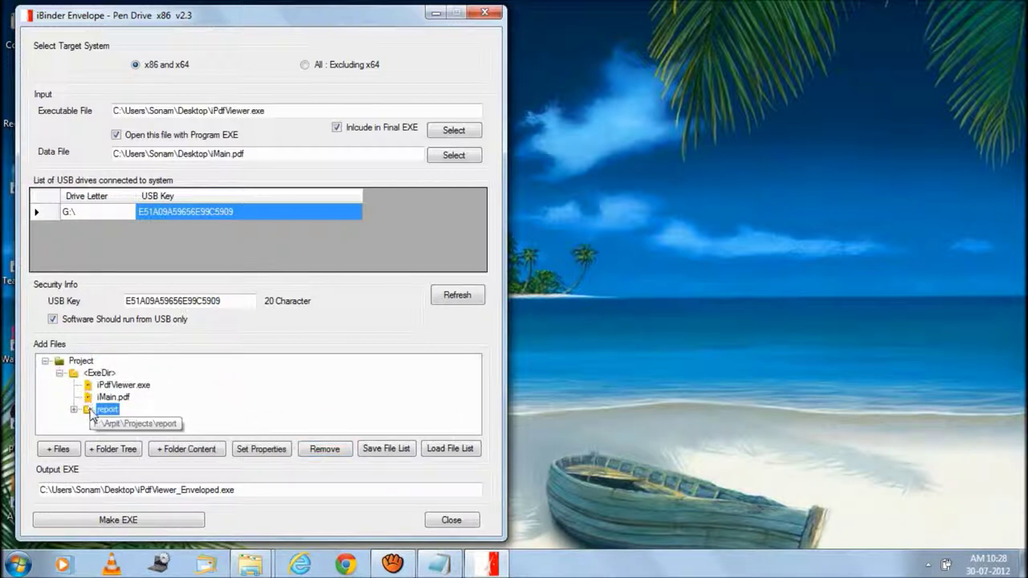
pyautogui.click(321, 452)
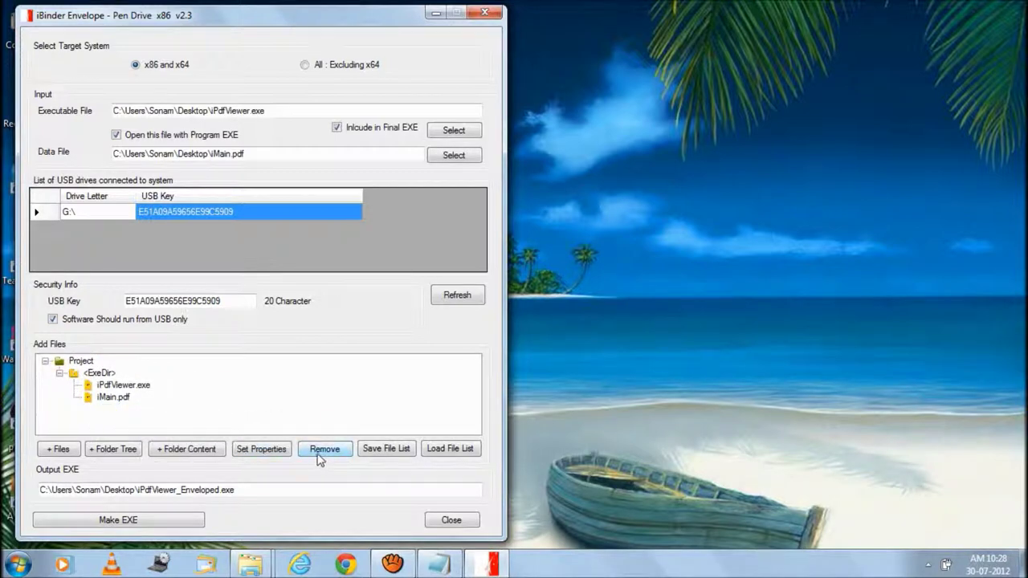
# Step: Save the two-file bundle list to Documents under the name 'a'
pyautogui.click(371, 454)
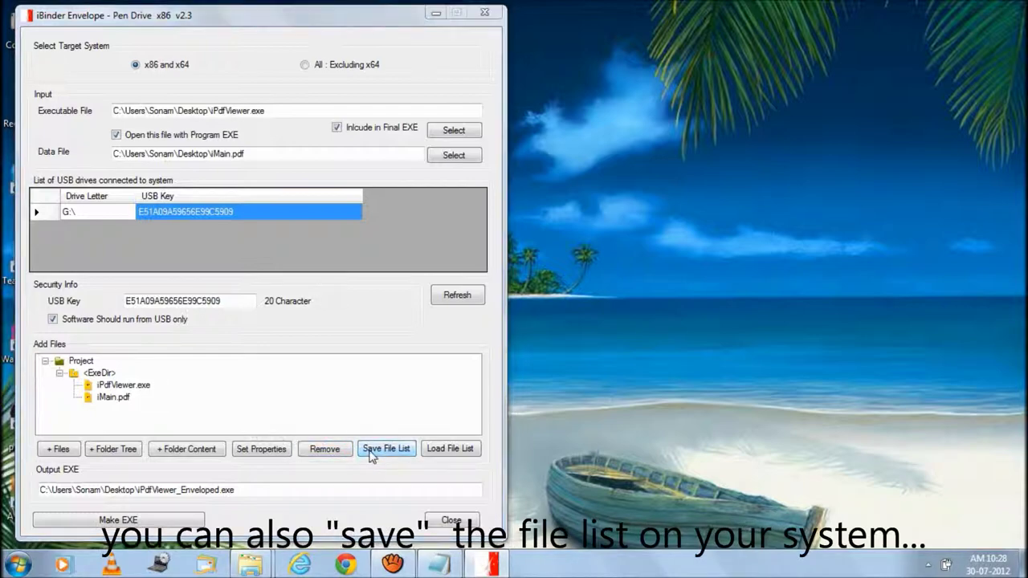
pyautogui.moveTo(275, 46)
pyautogui.mouseDown()
pyautogui.moveTo(802, 124)
pyautogui.moveTo(768, 140)
pyautogui.mouseUp()
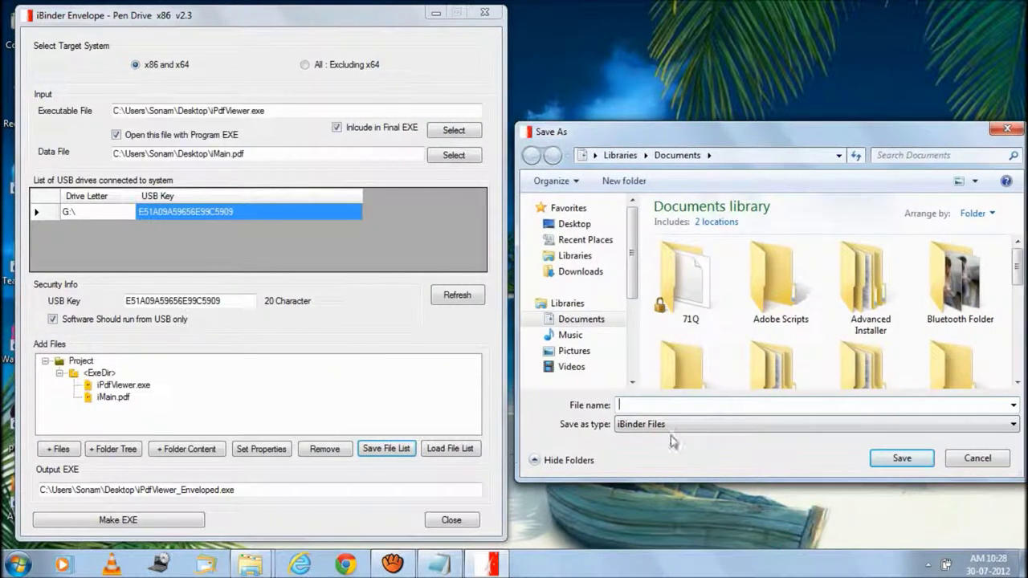
pyautogui.write('a')
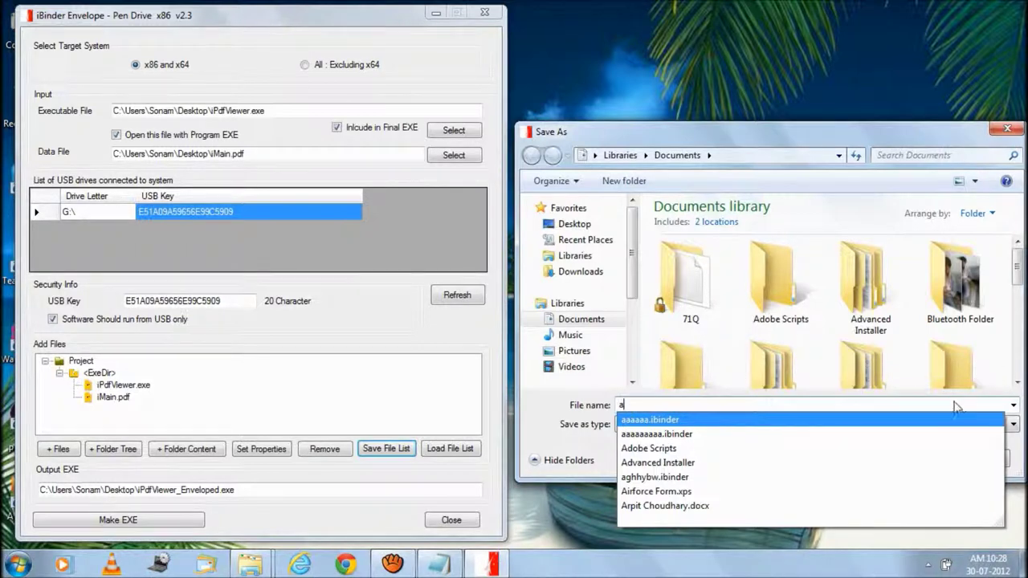
pyautogui.click(1014, 452)
pyautogui.click(902, 460)
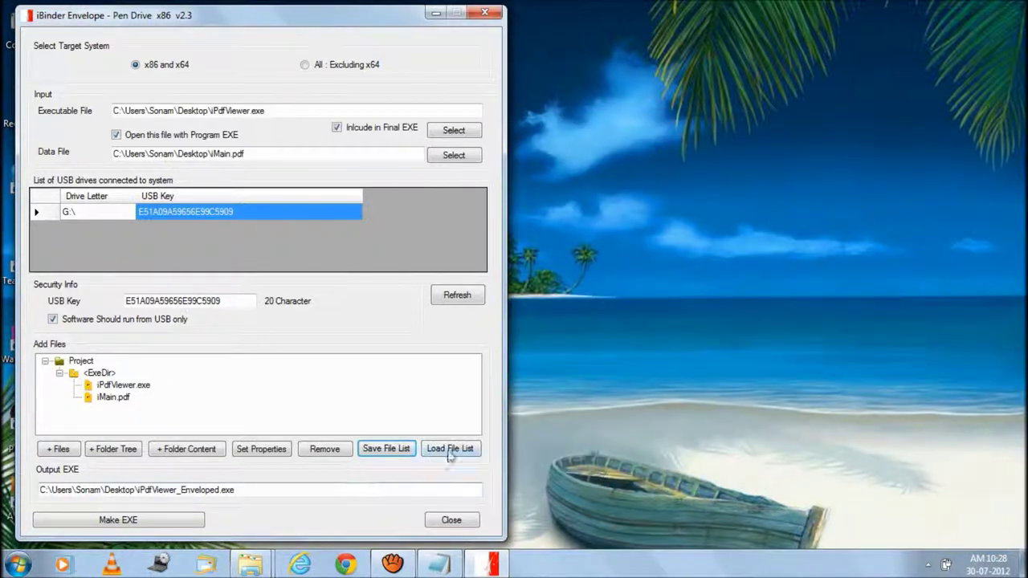
pyautogui.click(90, 375)
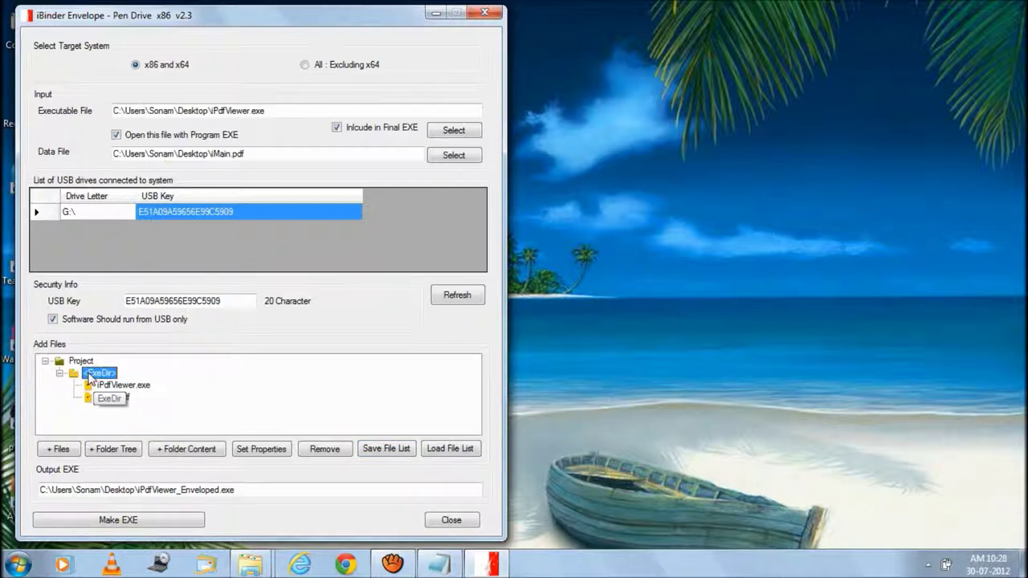
# Step: Remove the ExeDir branch, then reload the saved a.ibinder file list
pyautogui.click(321, 448)
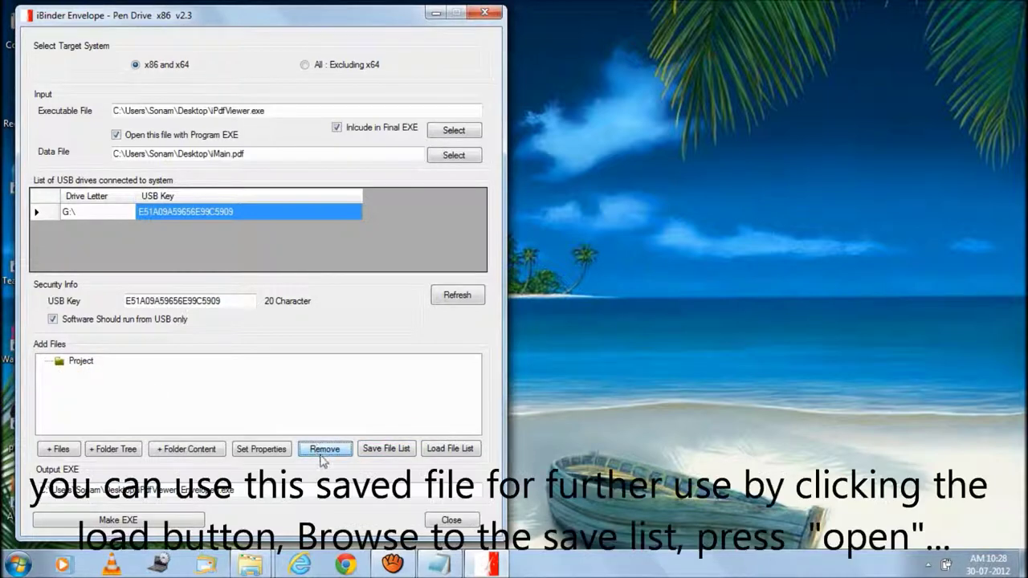
pyautogui.click(450, 448)
pyautogui.write('a')
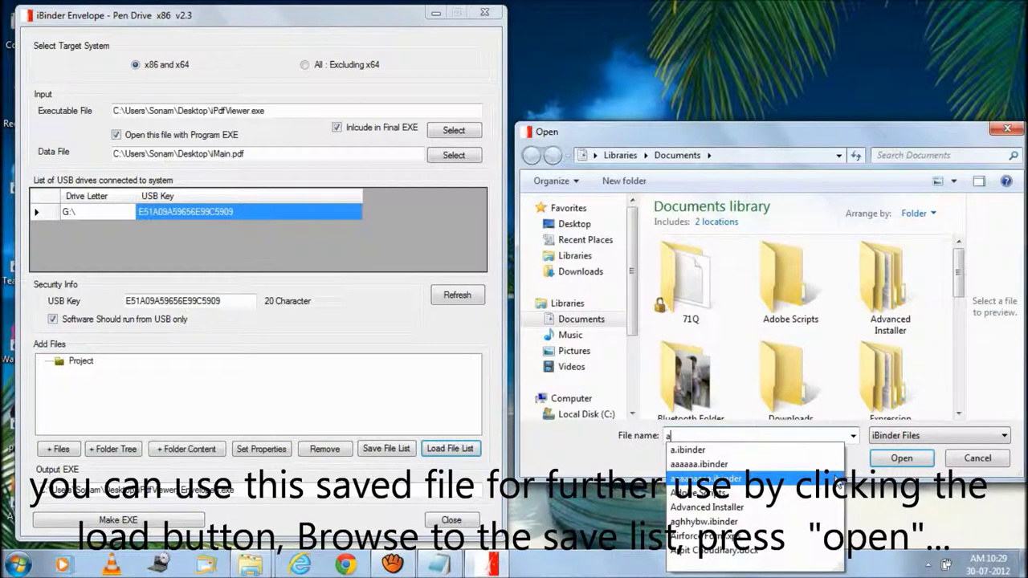
pyautogui.click(916, 456)
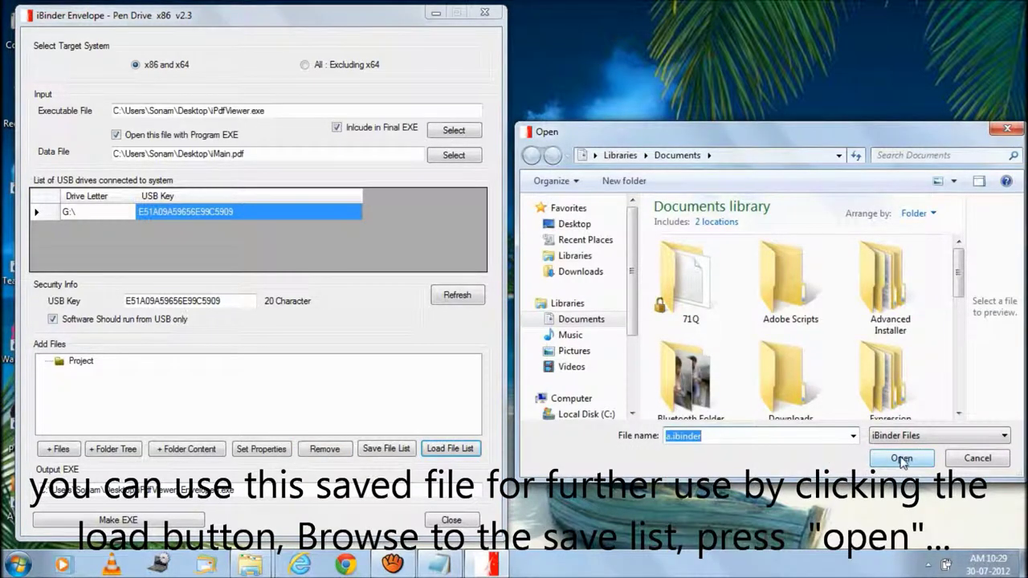
pyautogui.click(904, 459)
# Step: Expand Project and ExeDir to show iMain.pdf and iPdfViewer.exe restored
pyautogui.click(44, 361)
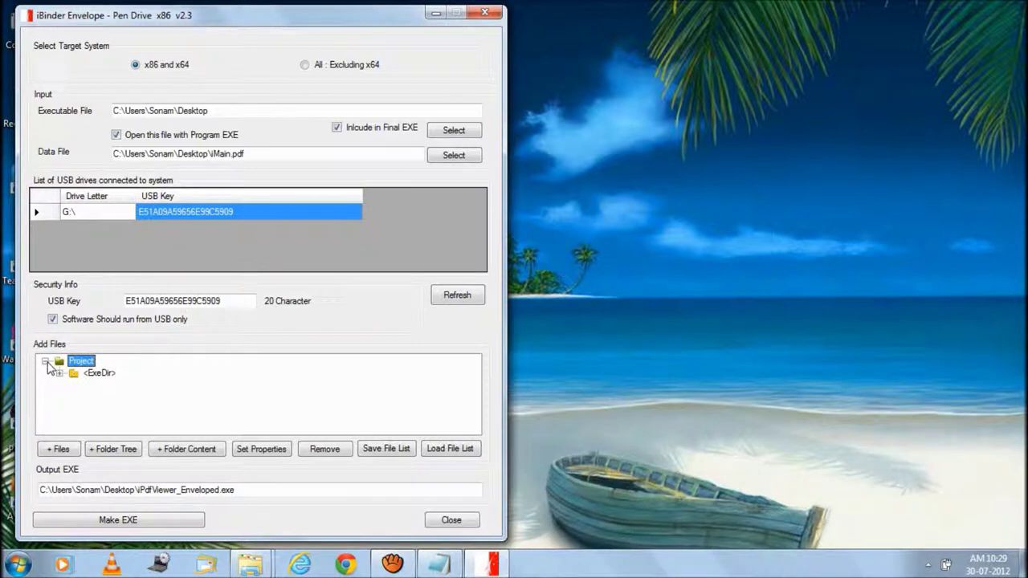
pyautogui.click(72, 373)
pyautogui.click(88, 398)
pyautogui.click(113, 386)
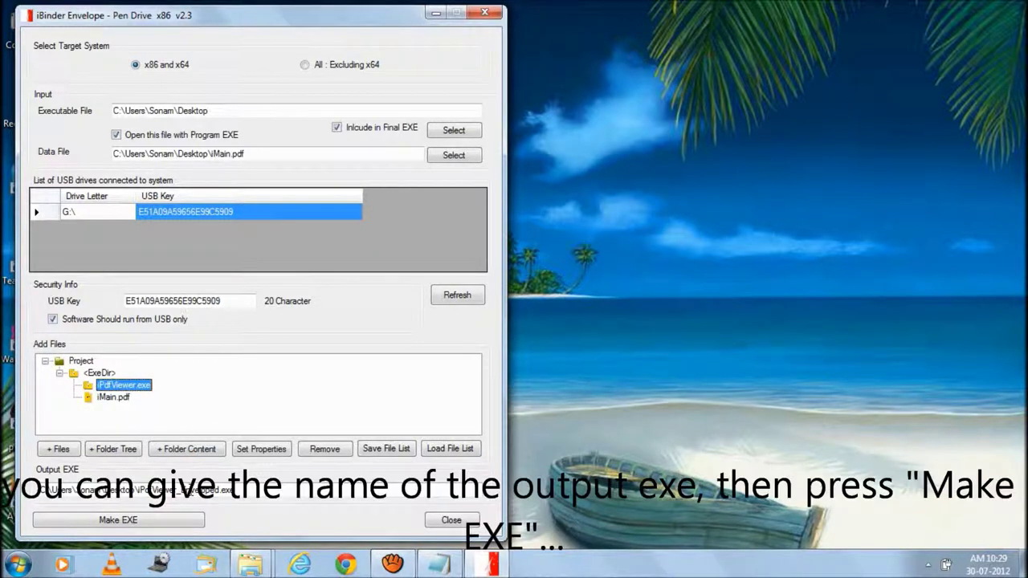
# Step: Name the output iPdfViewer_Enashd.exe, build the enveloped EXE, and find it on the desktop
pyautogui.click(201, 491)
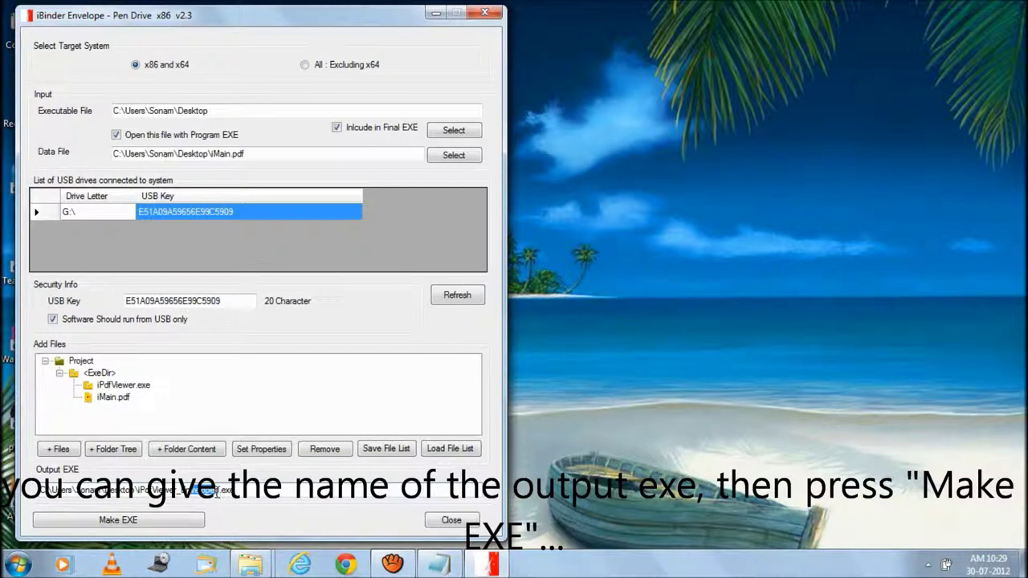
pyautogui.press('BackSpace')
pyautogui.click(190, 527)
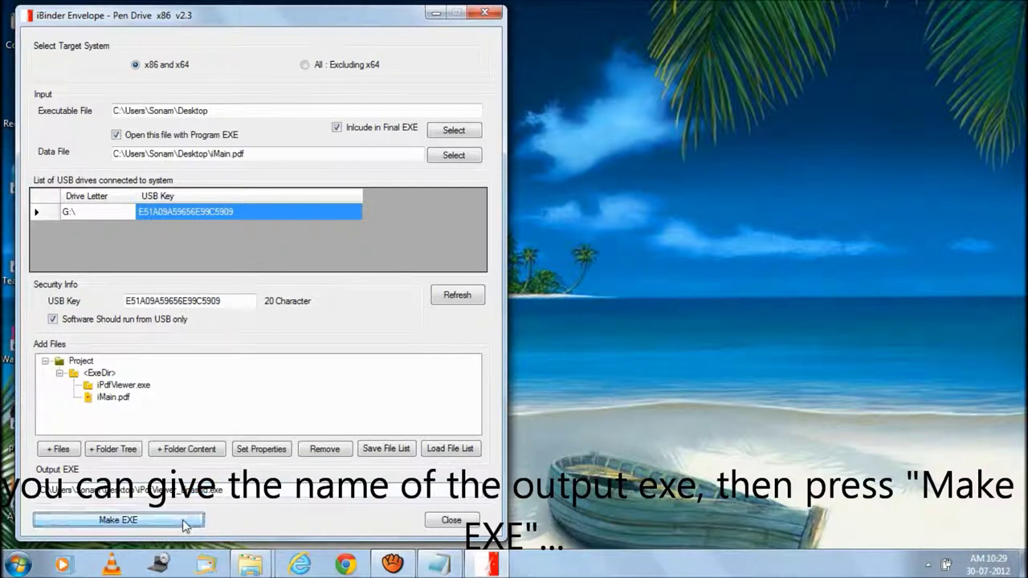
pyautogui.moveTo(514, 246); pyautogui.dragTo(586, 260)
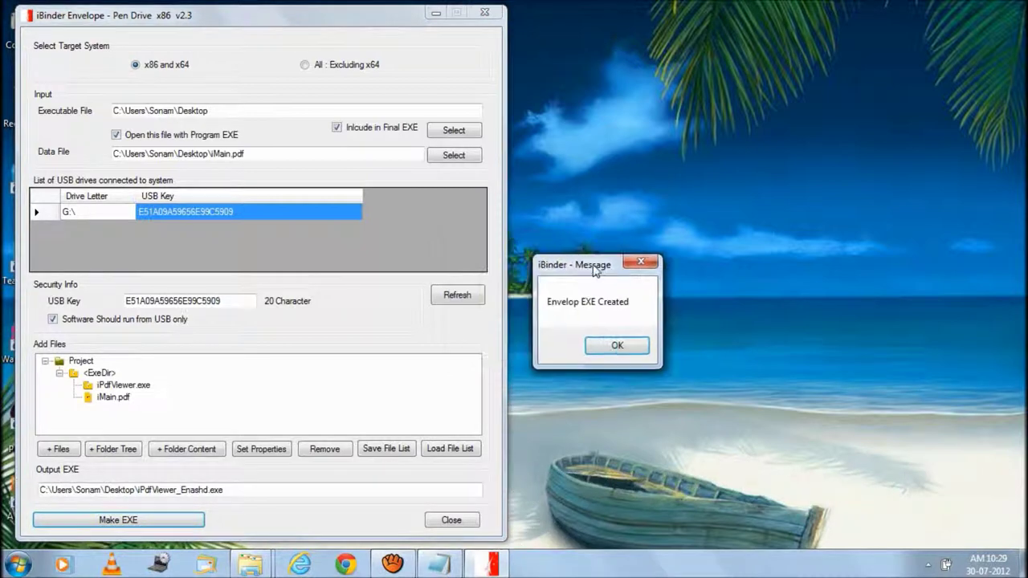
pyautogui.click(612, 347)
pyautogui.click(253, 24)
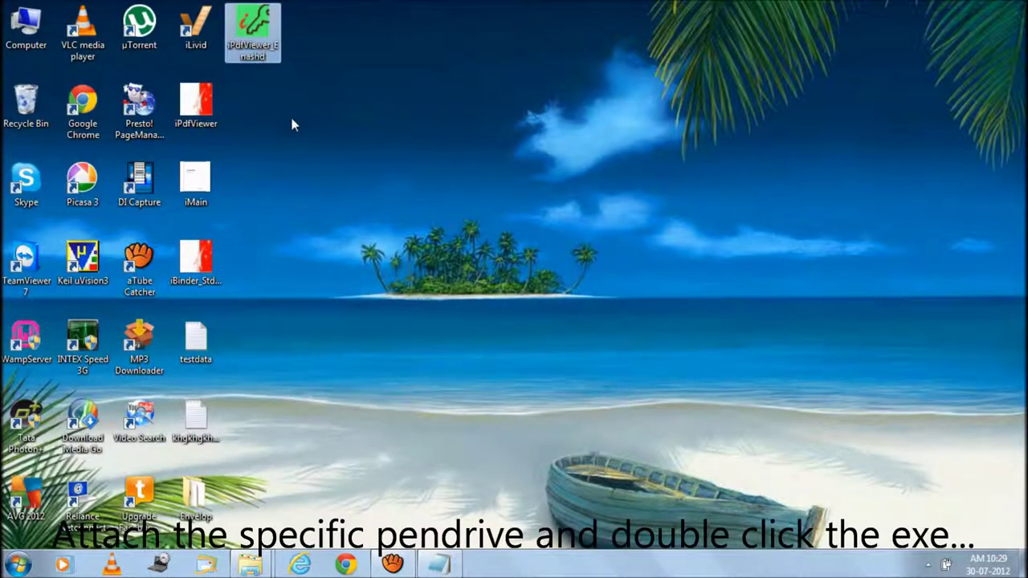